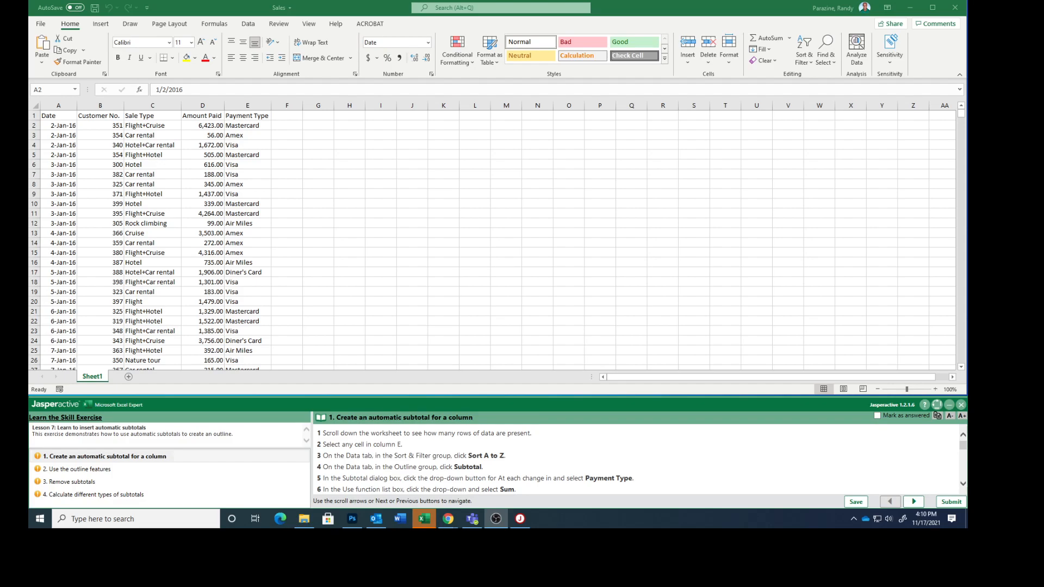
Look through the sales data down to its last row and return to the beginning of the worksheet
scroll(267, 292, "down", 5)
scroll(267, 292, "down", 20)
scroll(242, 324, "down", 20)
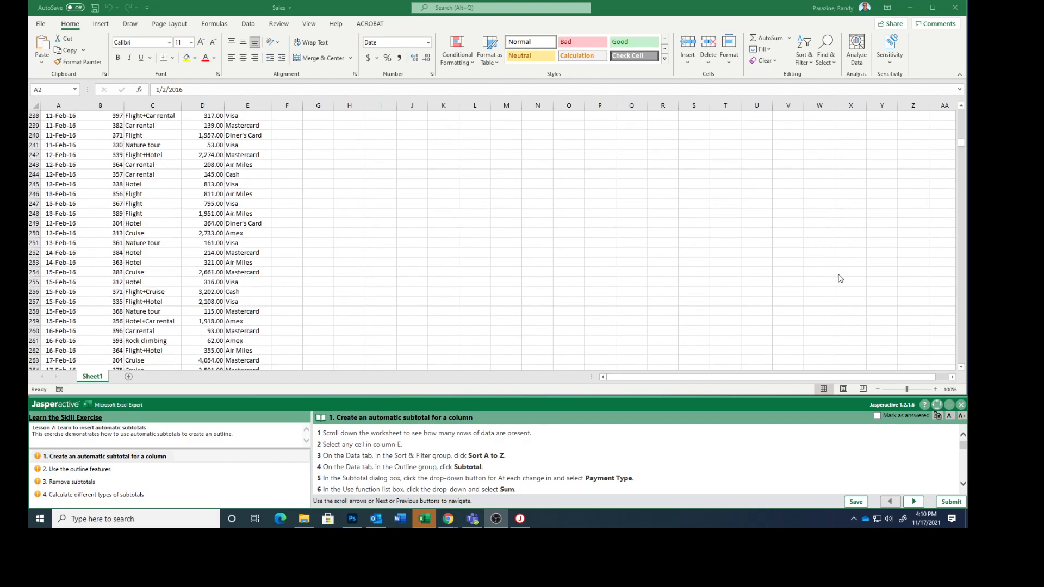
left_click(961, 144)
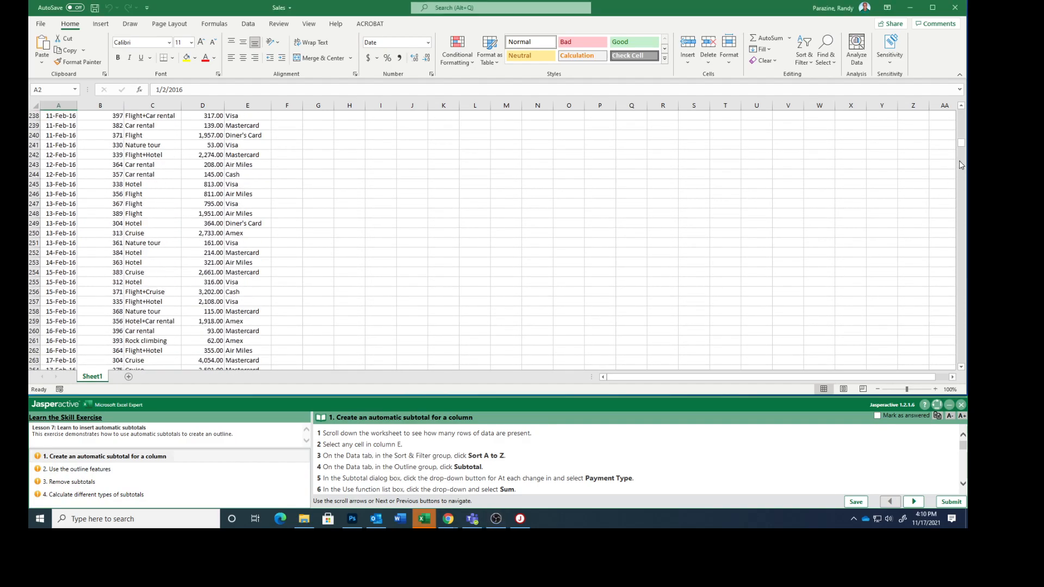
left_click(954, 260)
left_click_drag(963, 143, 964, 401)
scroll(422, 301, "down", 3)
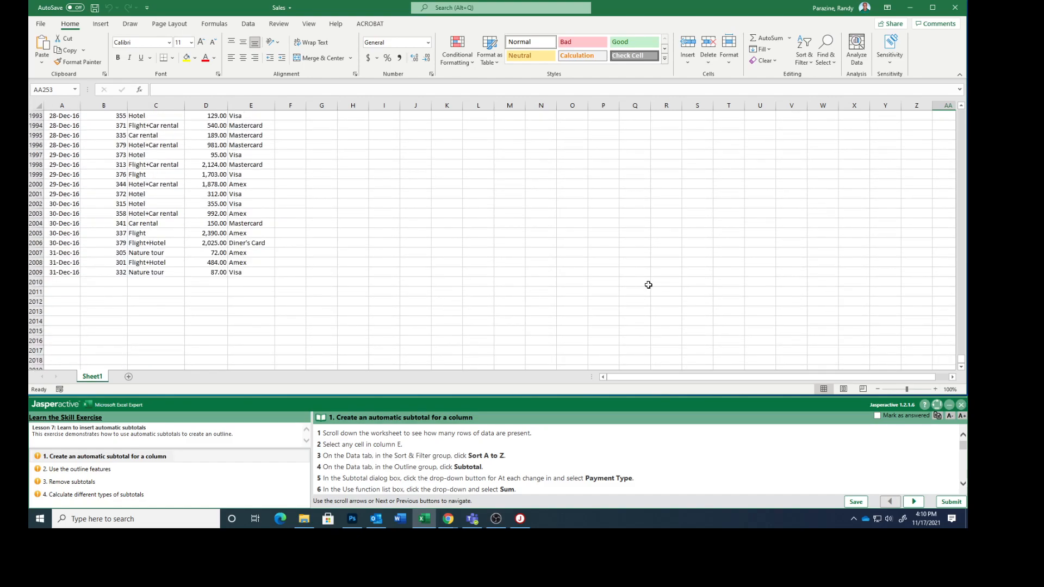
left_click_drag(962, 361, 964, 98)
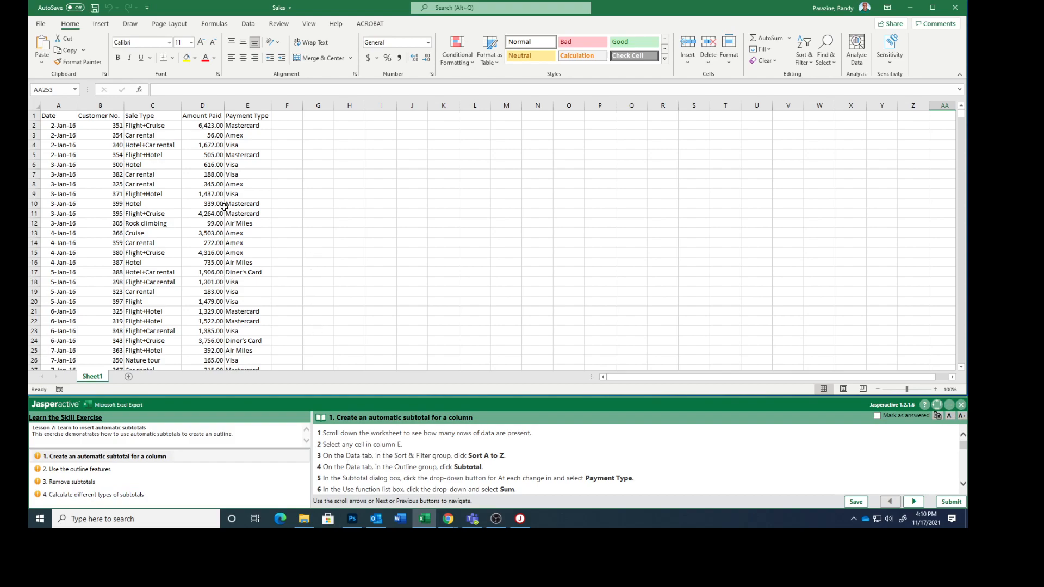
Sort the sales data by the Payment Type column from A to Z
left_click(235, 222)
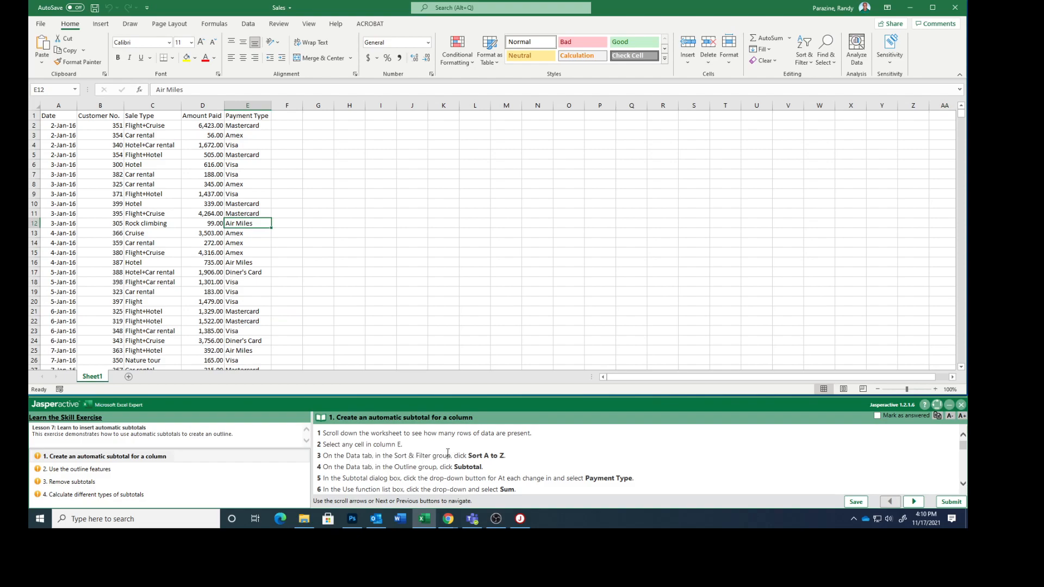
left_click(249, 24)
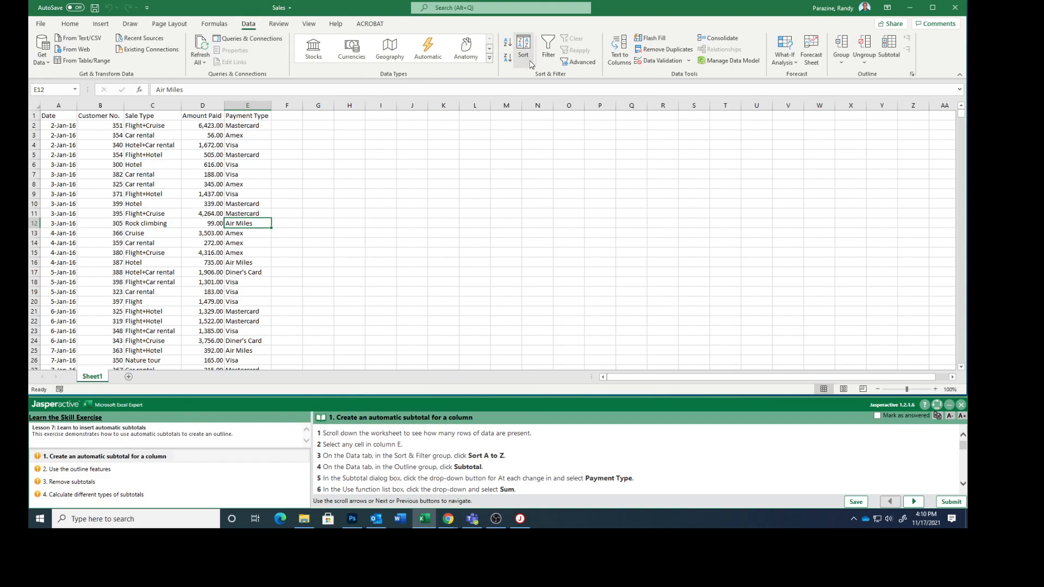
left_click(507, 41)
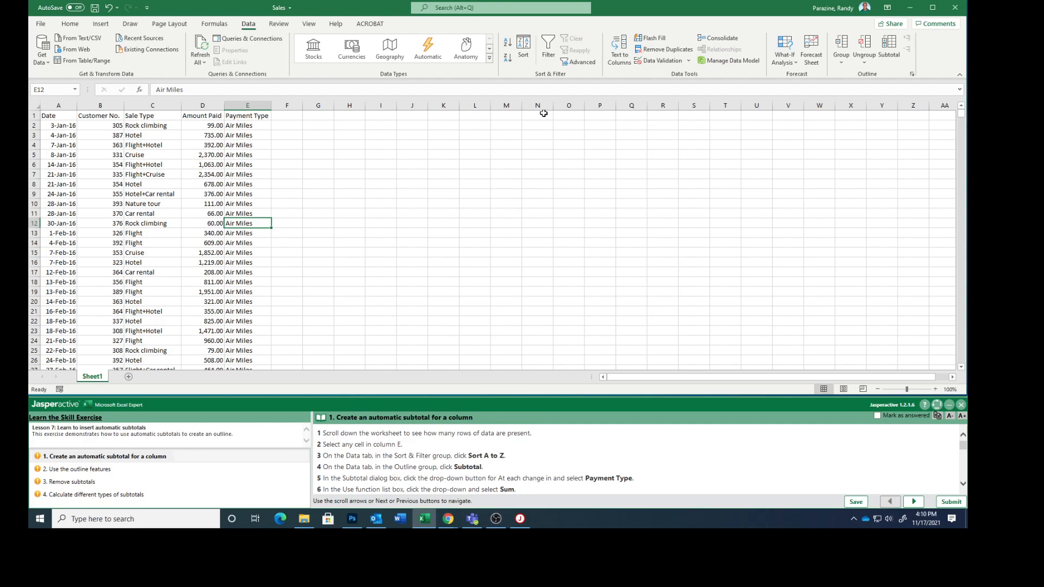
Start a Subtotal on the sales data that groups at each change in Payment Type and uses the Sum function
left_click(890, 52)
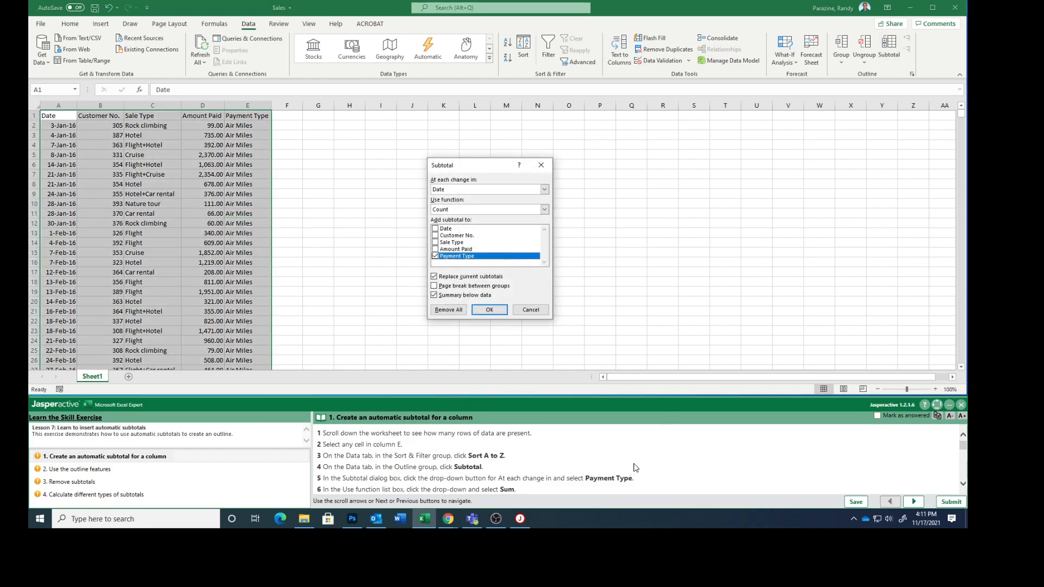
scroll(636, 467, "down", 3)
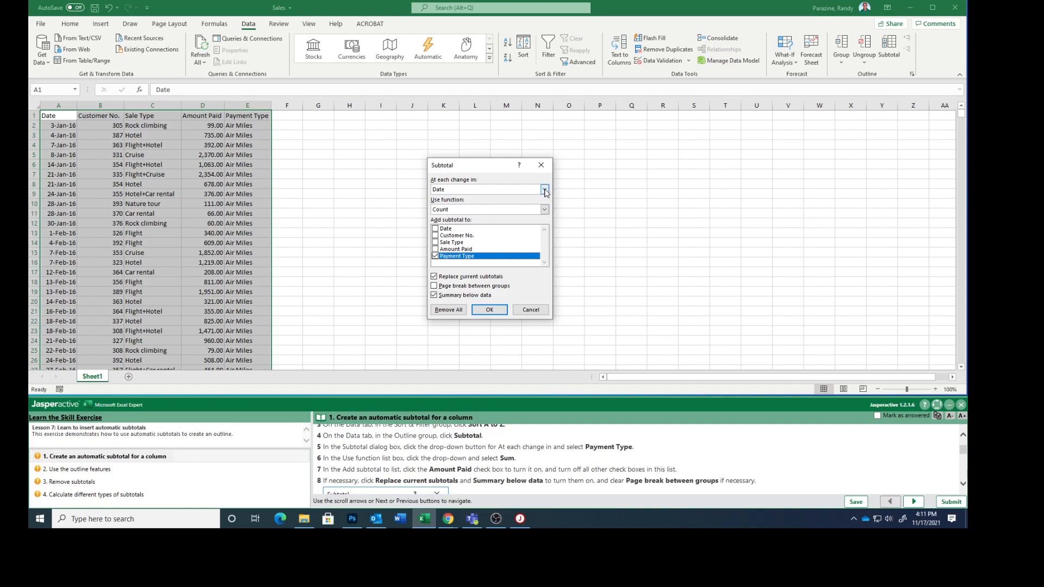
left_click(545, 189)
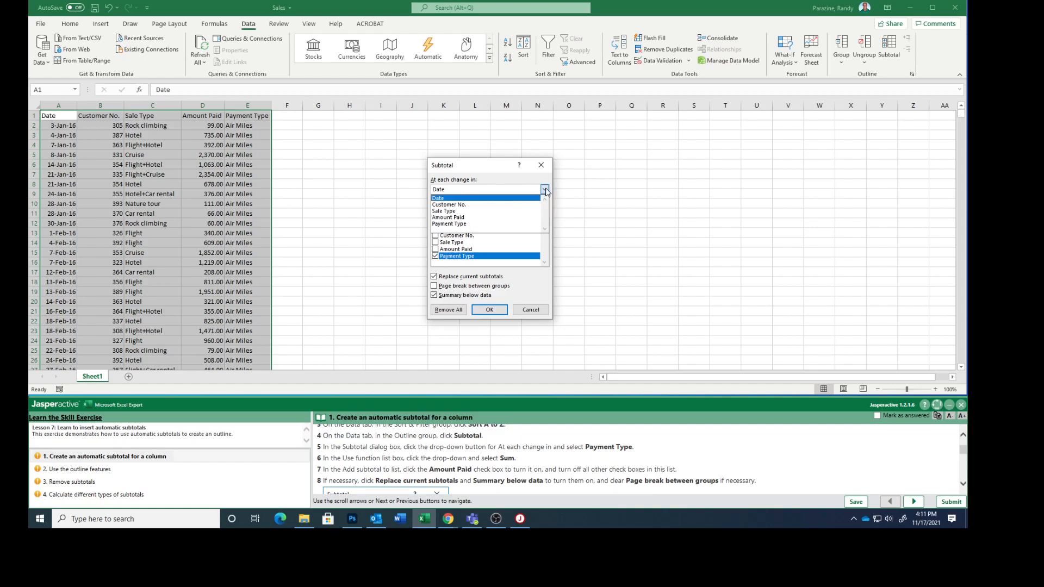
left_click(482, 224)
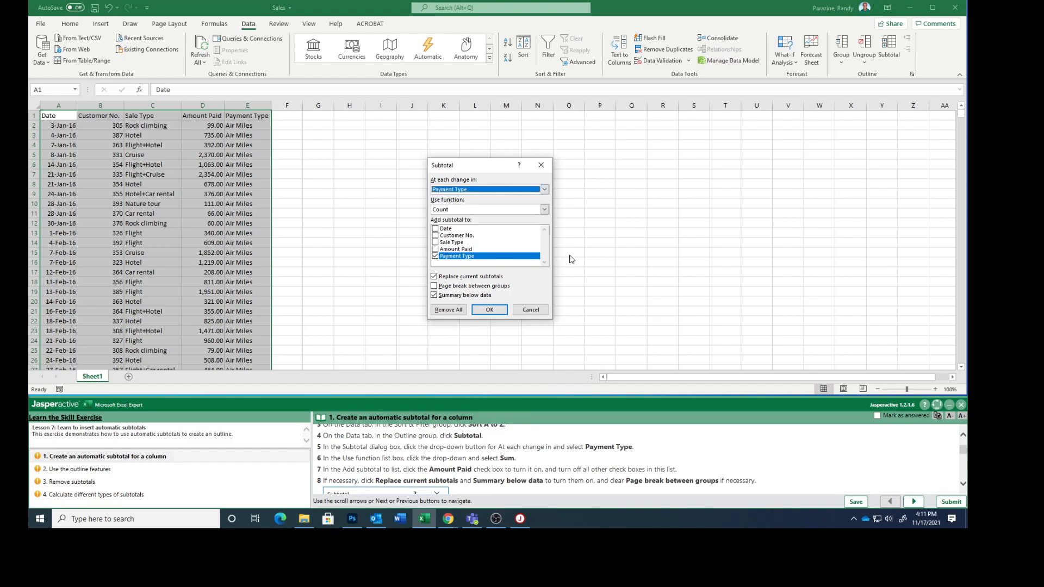
left_click(544, 210)
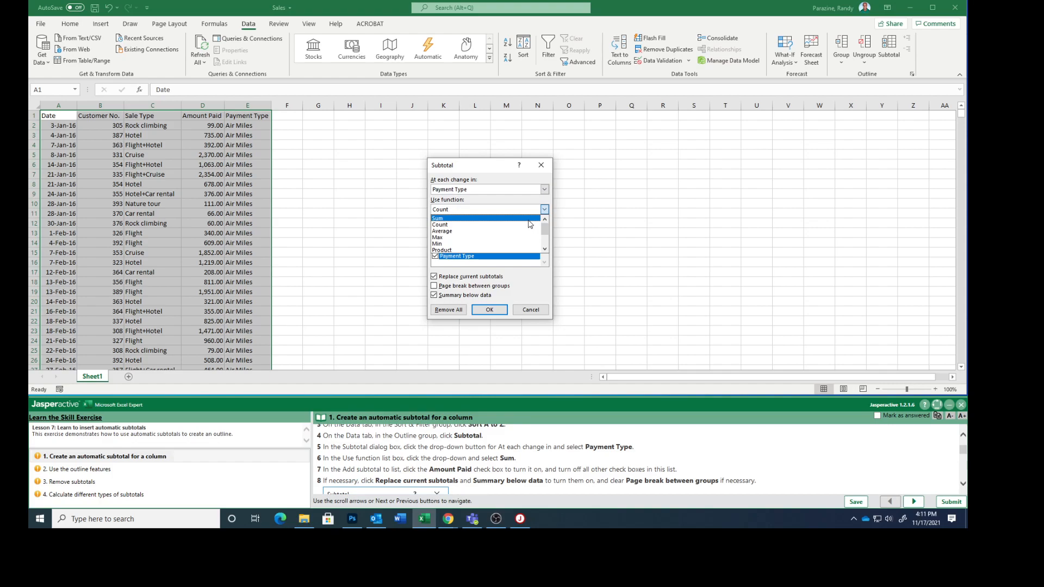
left_click(528, 219)
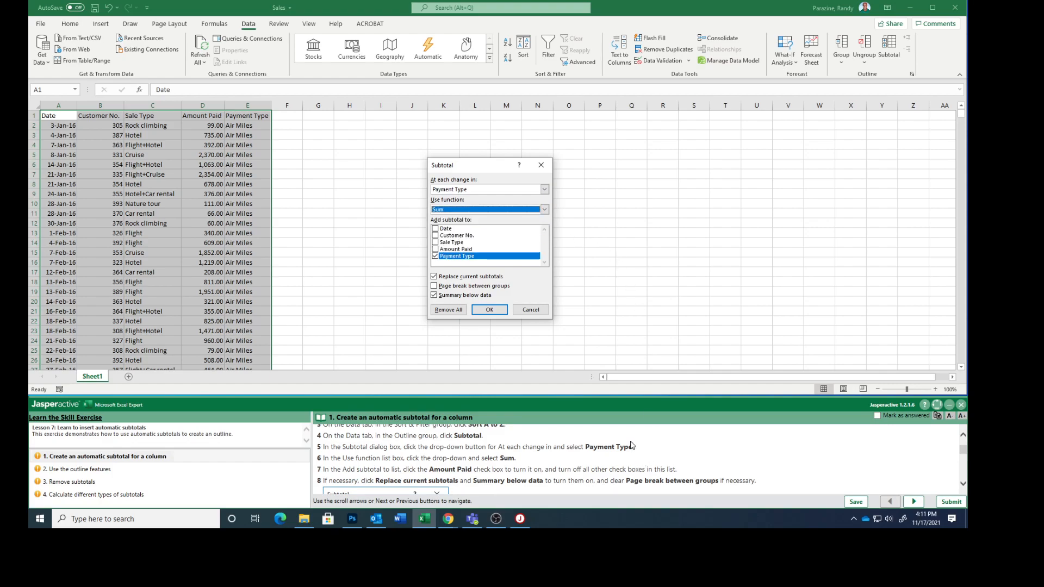
Add the subtotal to Amount Paid only, excluding Payment Type, and apply the subtotals
left_click(435, 249)
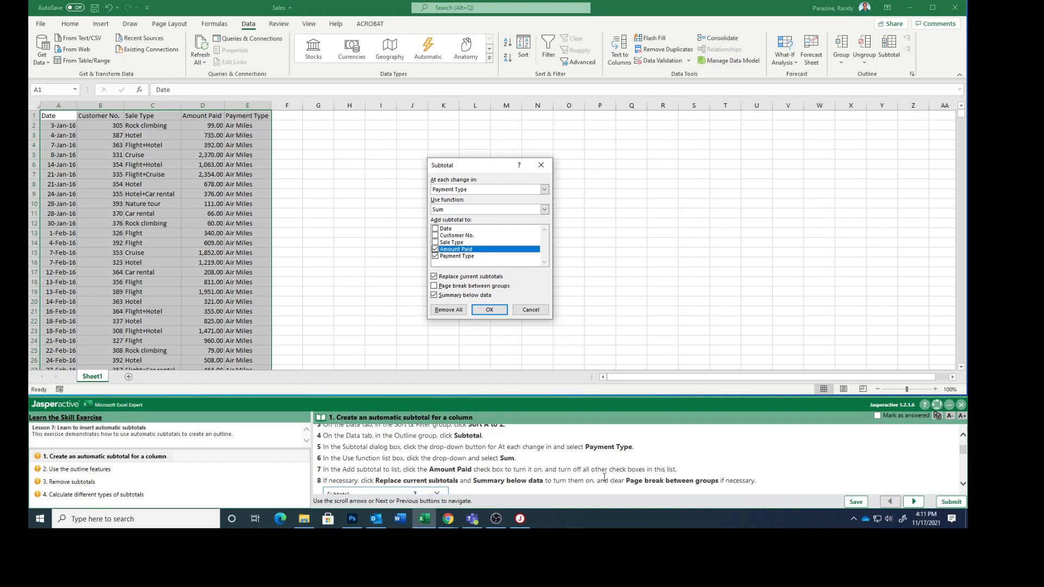
left_click(436, 256)
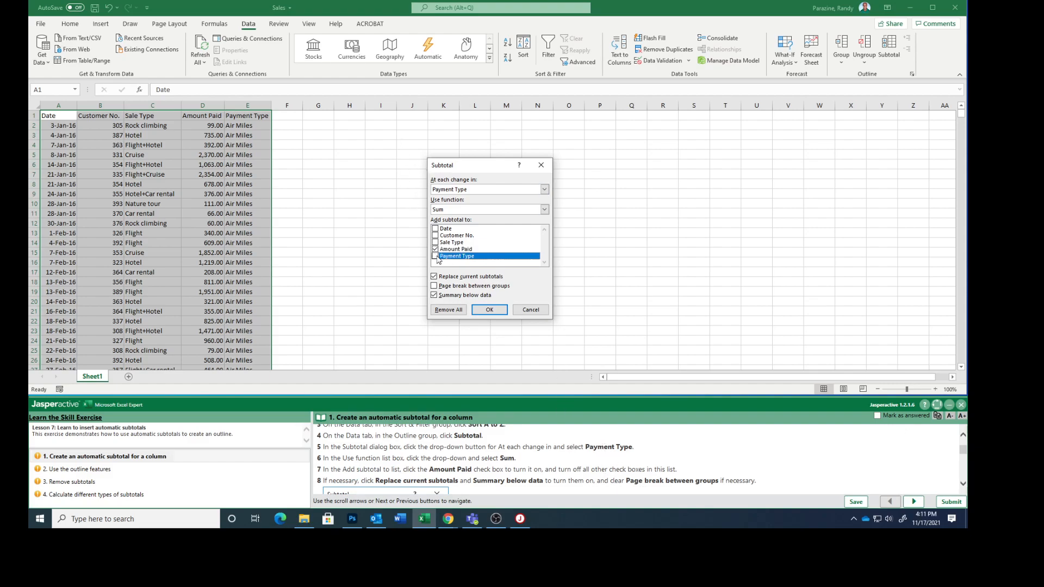
scroll(553, 459, "down", 3)
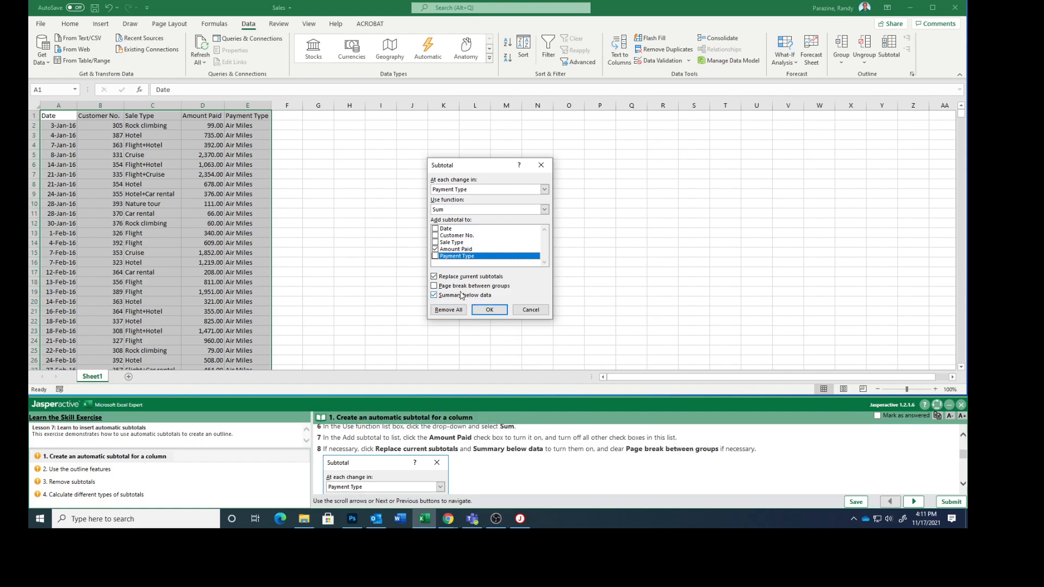
scroll(603, 480, "down", 5)
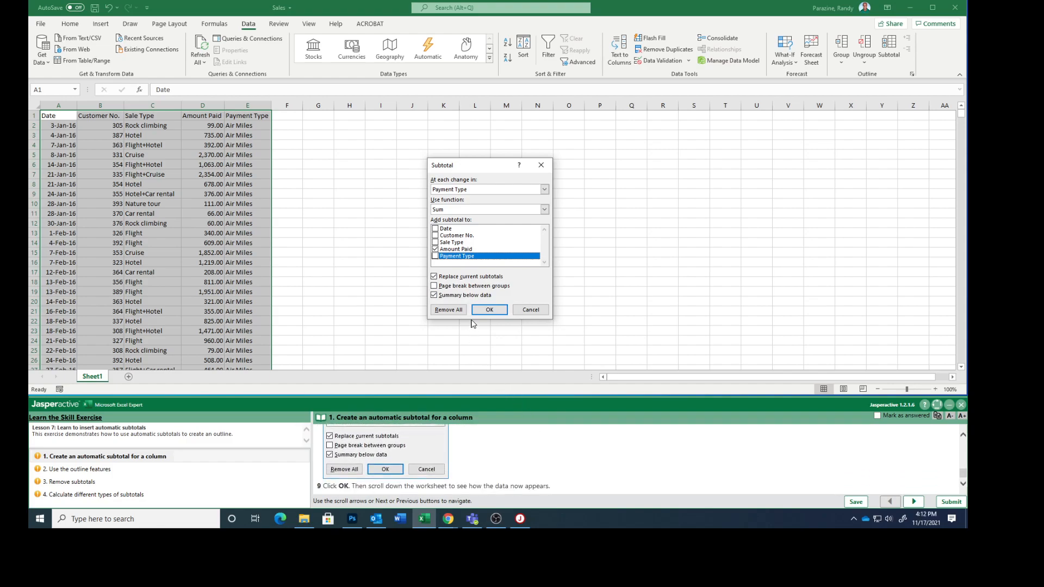
left_click(486, 309)
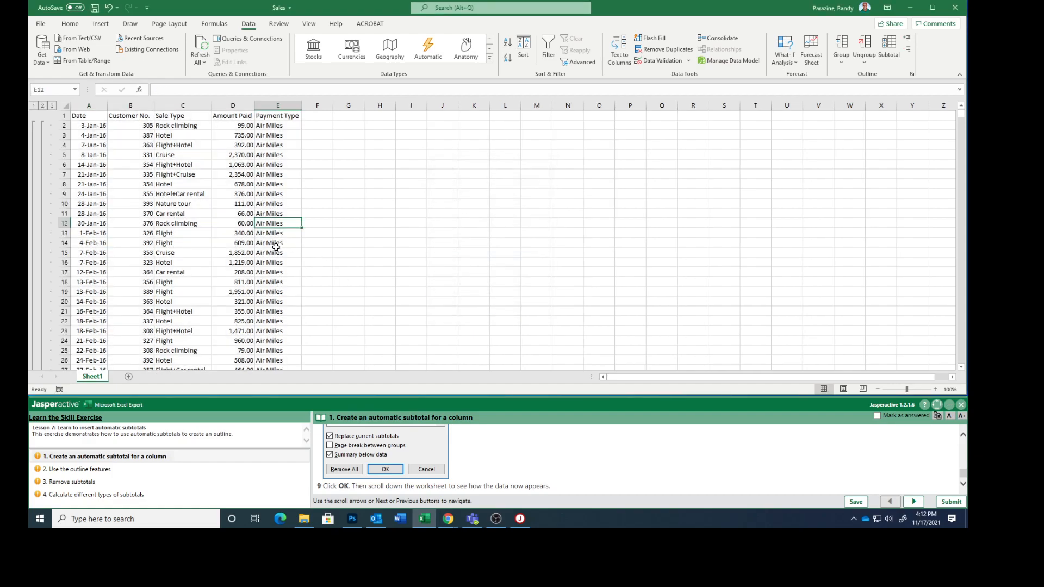
Review the subtotalled rows, mark the automatic subtotal task as answered and go to the Use the outline features task
scroll(245, 255, "down", 10)
scroll(246, 255, "down", 2)
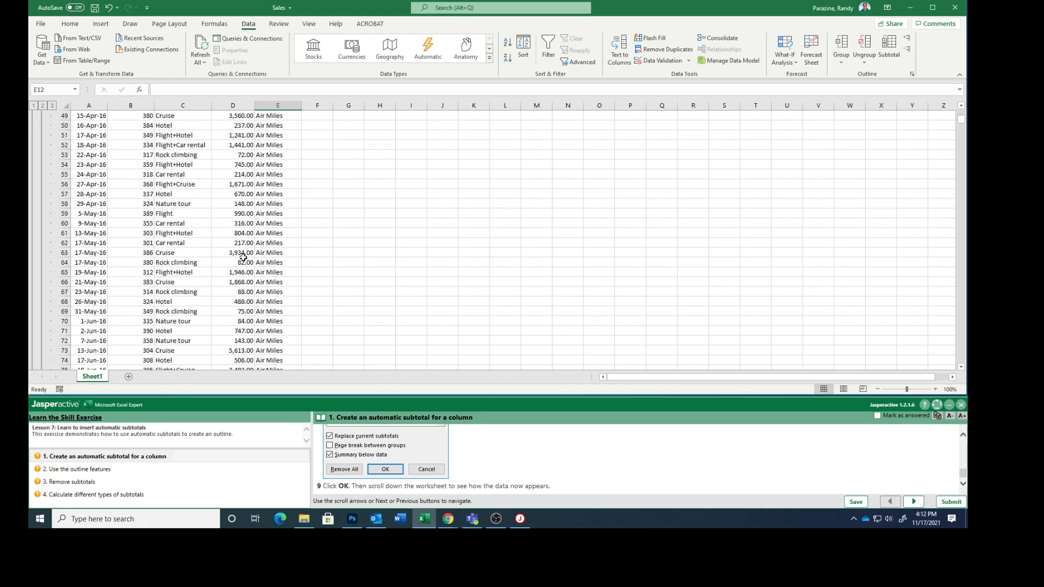
scroll(246, 254, "up", 12)
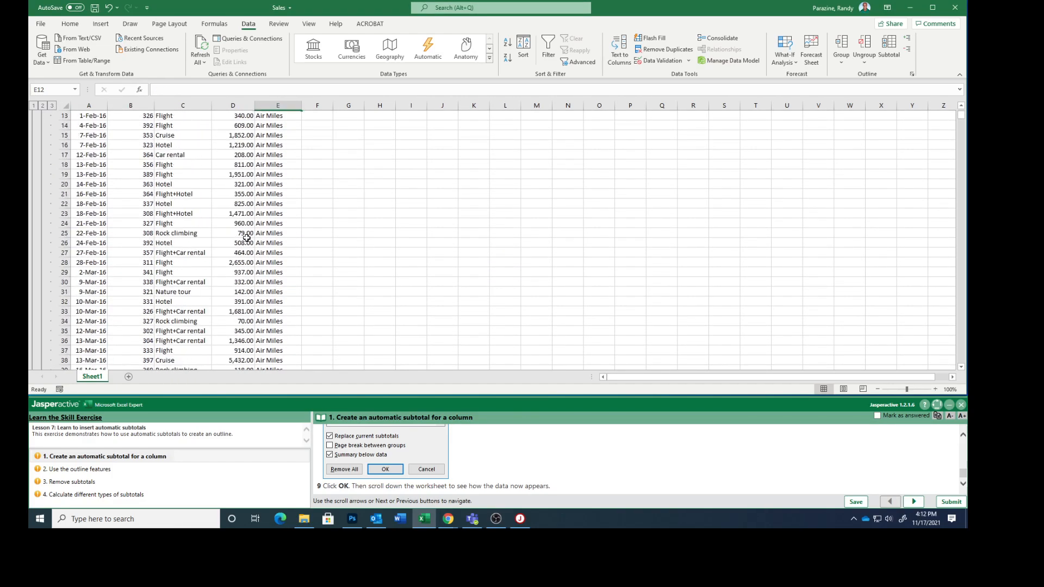
left_click(877, 416)
left_click(913, 501)
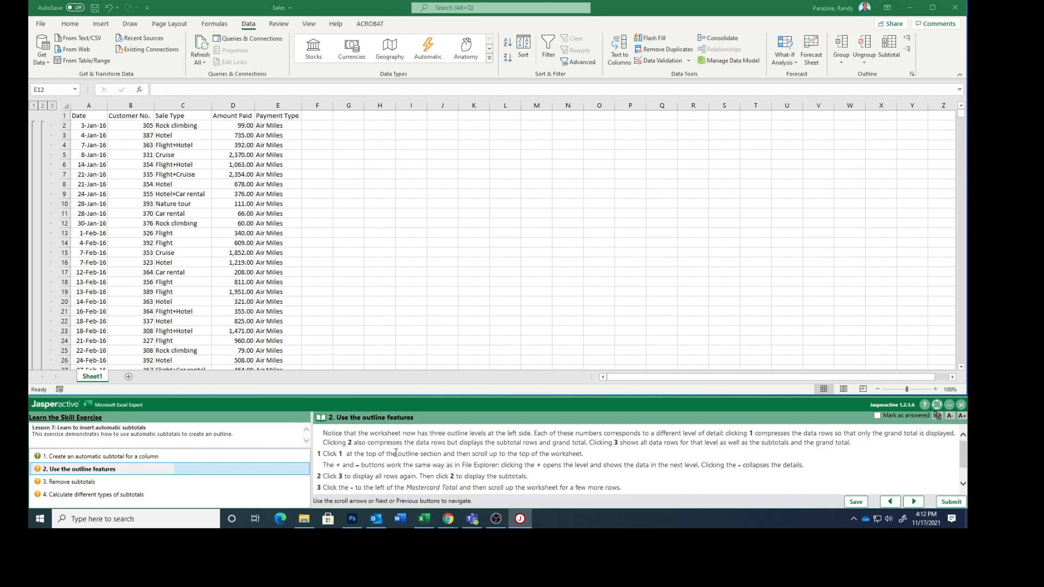
Collapse the outline to level 1 so only the header and Grand Total rows are shown
scroll(403, 453, "down", 2)
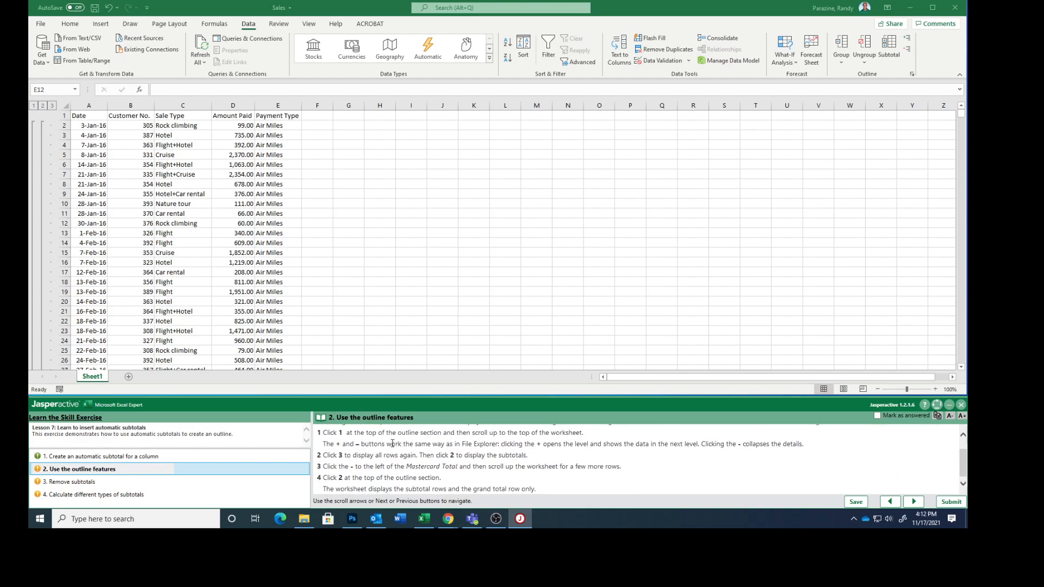
left_click(36, 109)
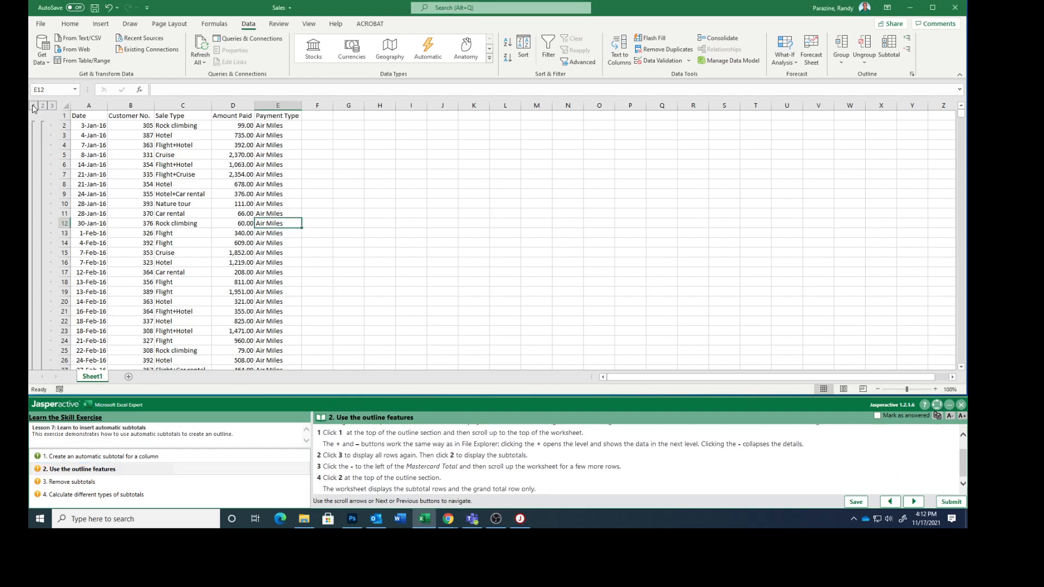
left_click(33, 105)
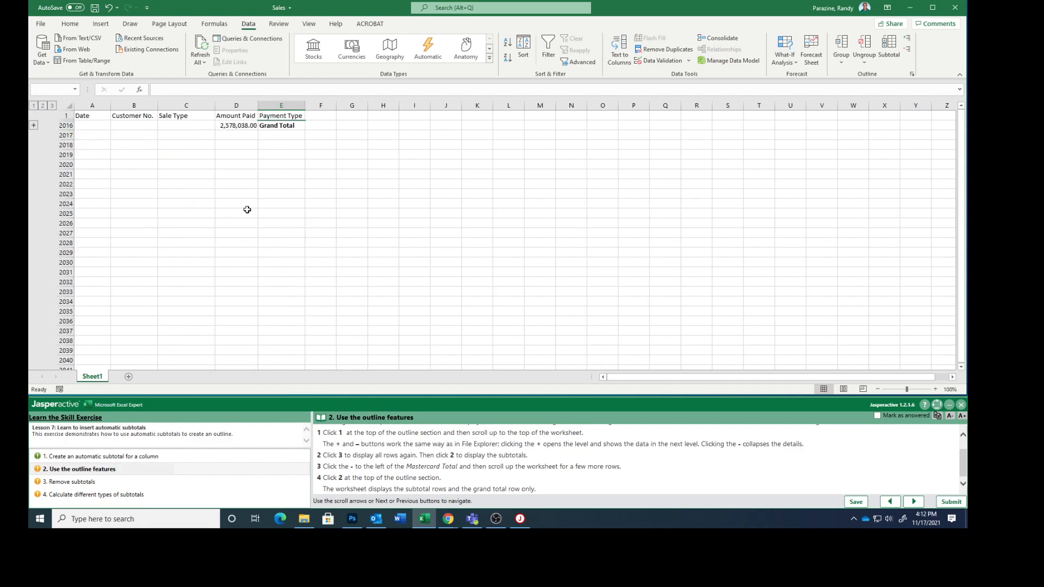
scroll(272, 209, "down", 3)
scroll(274, 212, "up", 3)
scroll(276, 215, "down", 4)
scroll(277, 214, "up", 3)
scroll(276, 214, "down", 3)
scroll(275, 214, "up", 3)
Display all data rows at outline level 3, and then collapse the outline to the Grand Total again
left_click(52, 105)
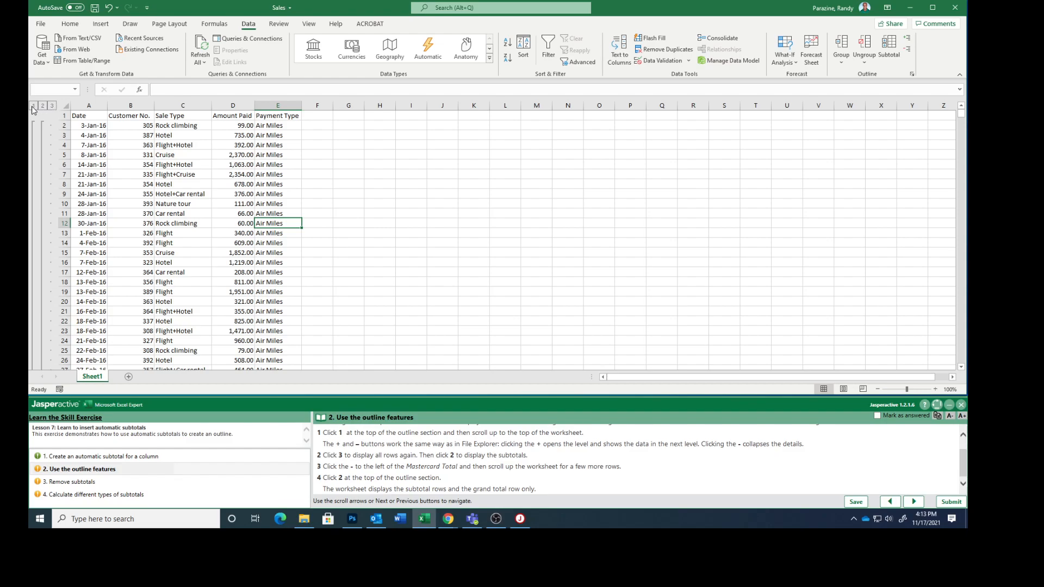
left_click(43, 106)
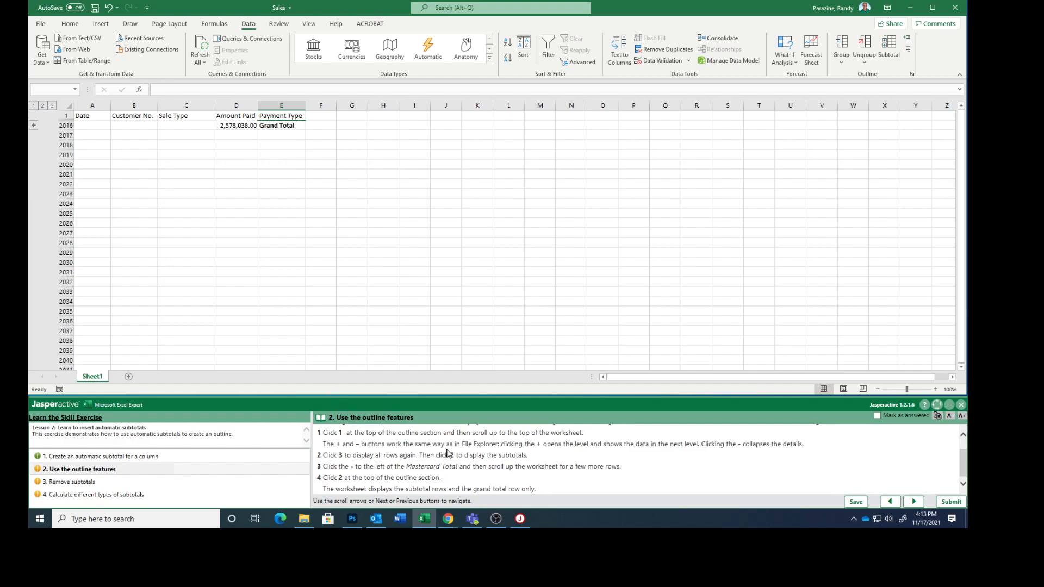
scroll(447, 454, "up", 2)
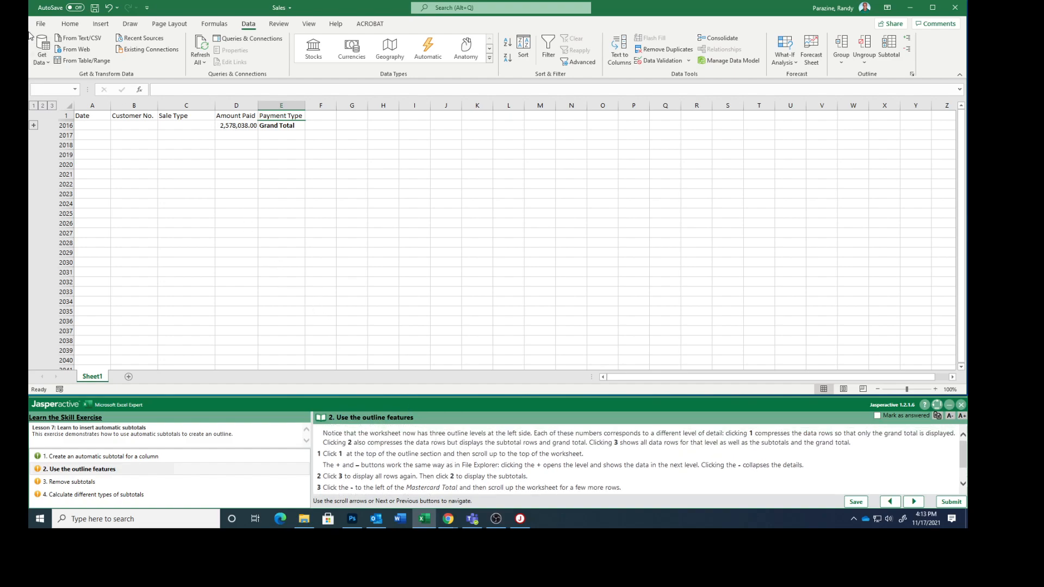
Expand the Grand Total into the payment type subtotals, and open and close the detail rows of the Mastercard Total
left_click(33, 126)
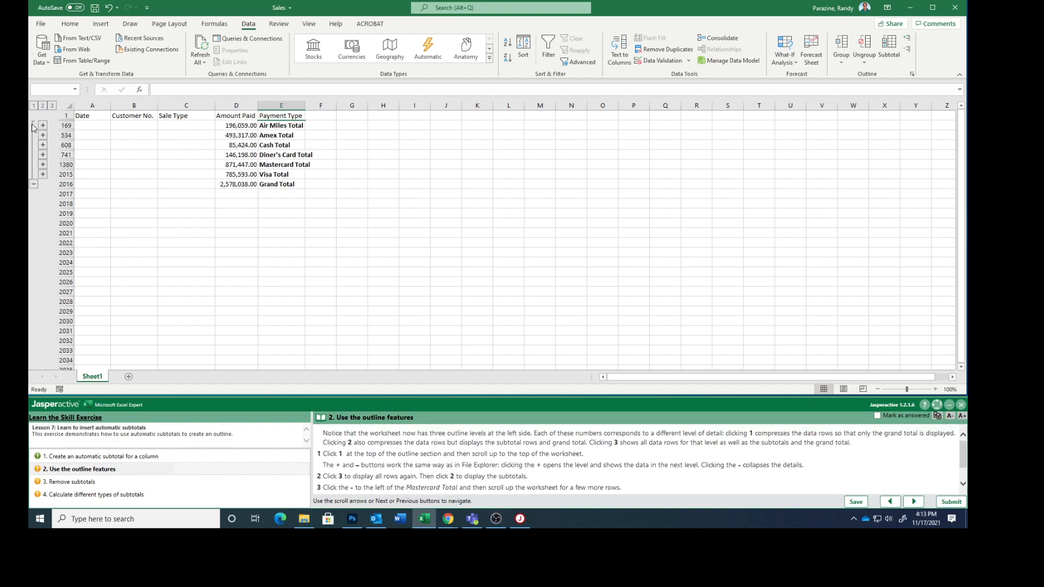
left_click(43, 164)
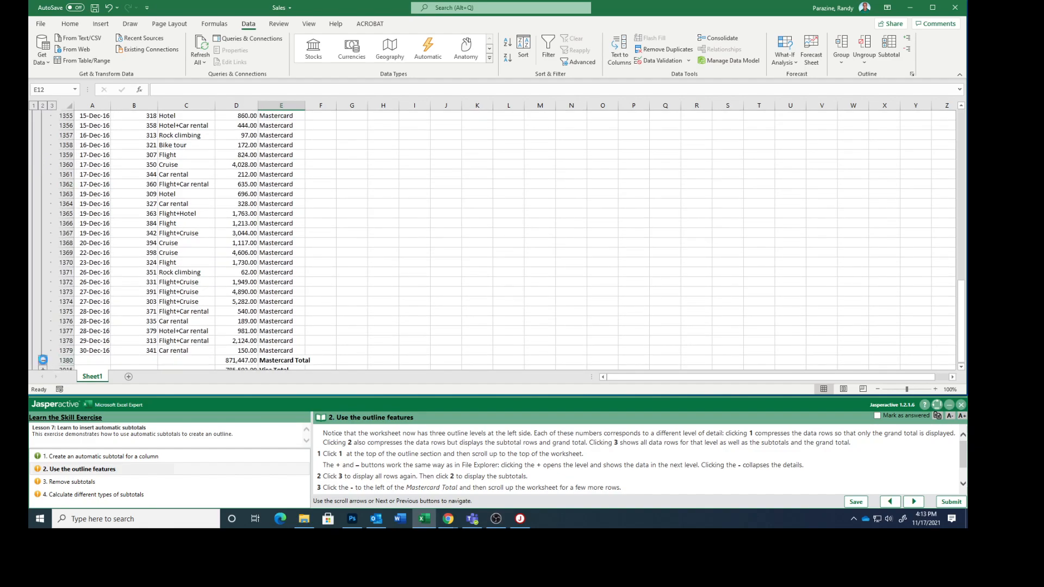
left_click(43, 362)
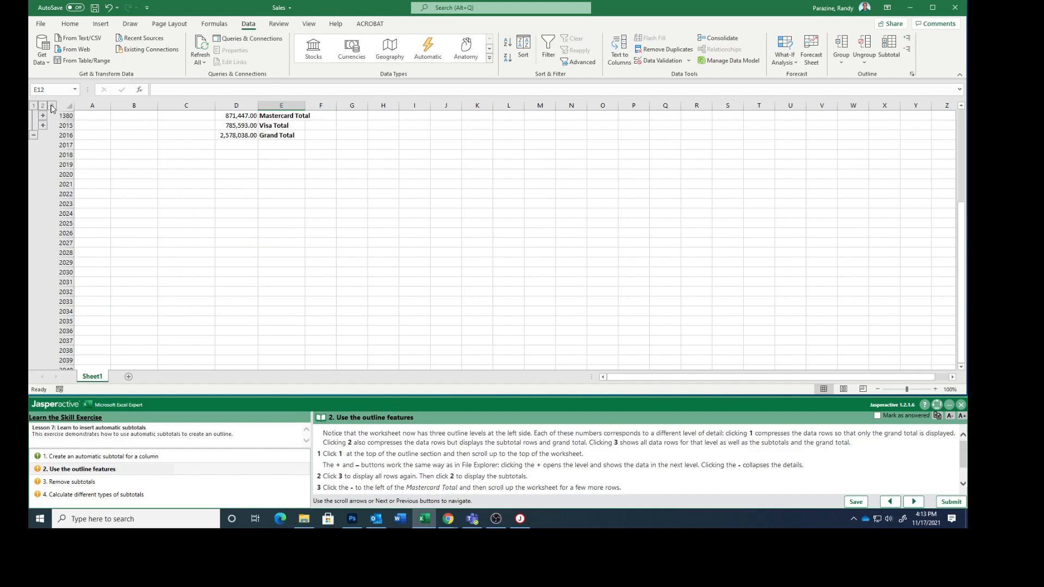
Check the subtotals against the instructions, mark the outline features task as answered and go to the Remove subtotals task
scroll(489, 436, "down", 2)
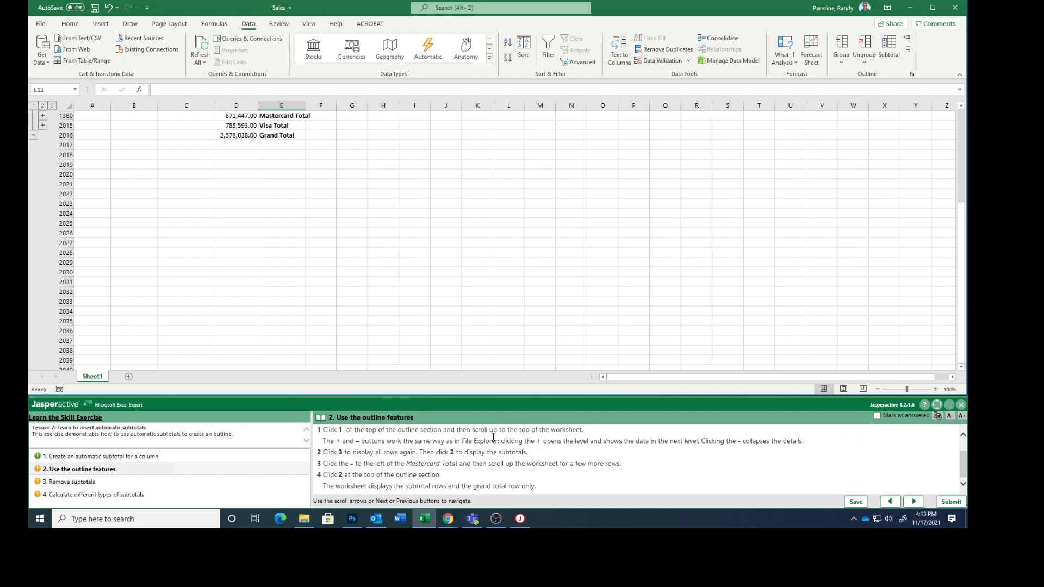
scroll(158, 194, "up", 1)
scroll(158, 194, "up", 2)
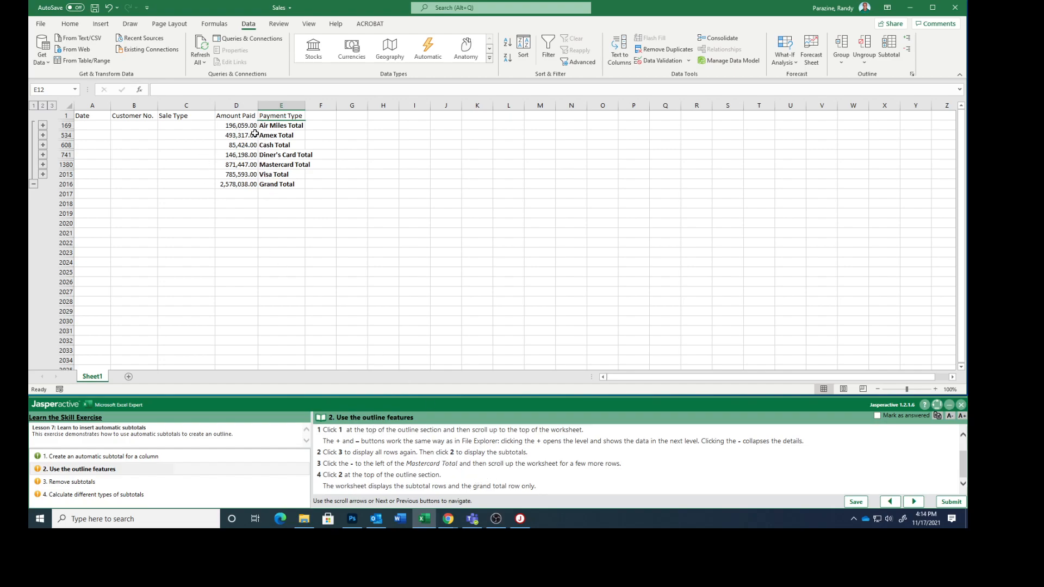
left_click(878, 416)
left_click(913, 502)
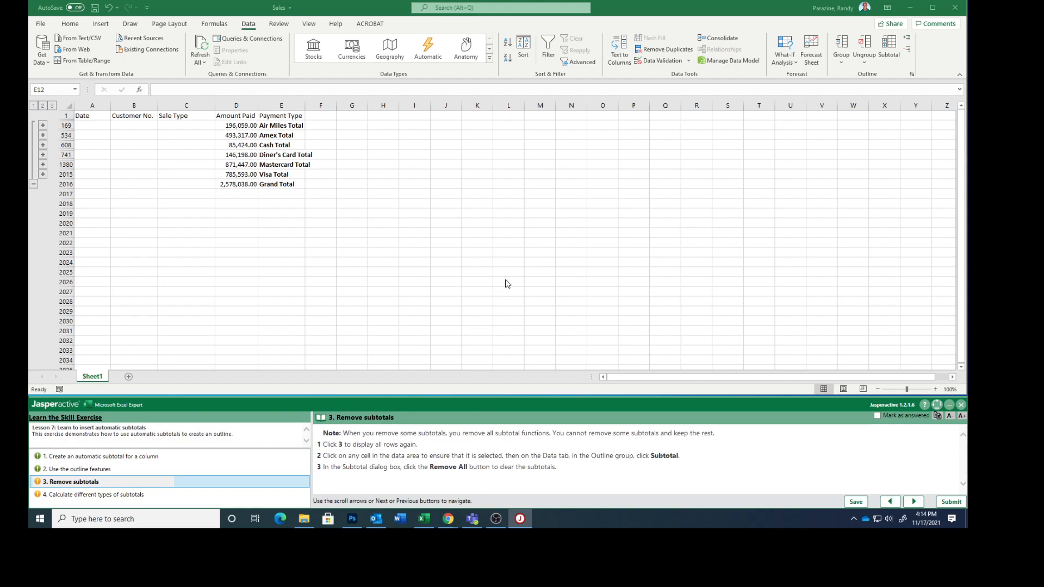
Display all data rows, remove all subtotals from the list and mark the Remove subtotals task as answered
left_click(51, 106)
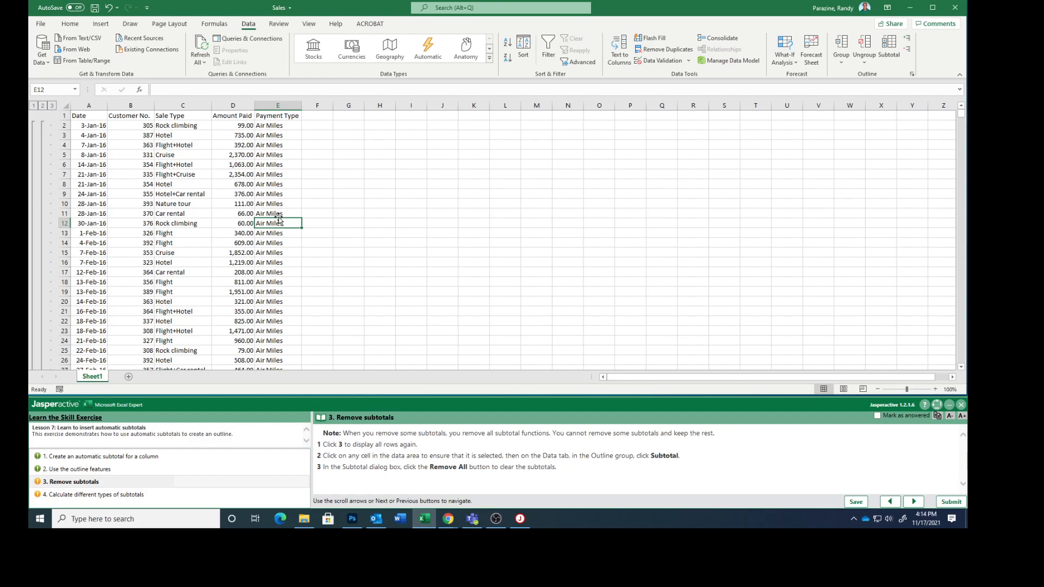
left_click(263, 192)
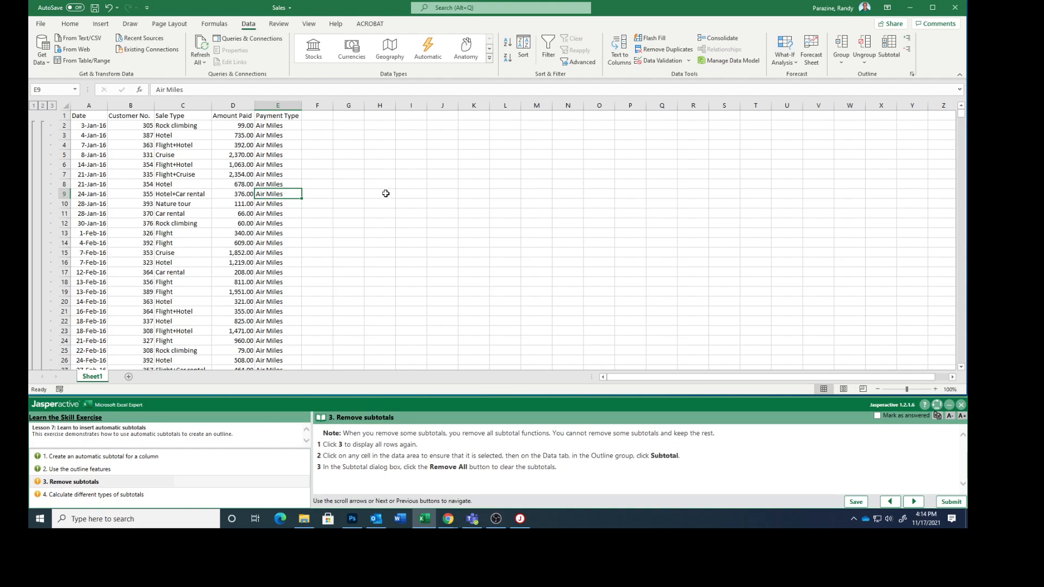
left_click(890, 48)
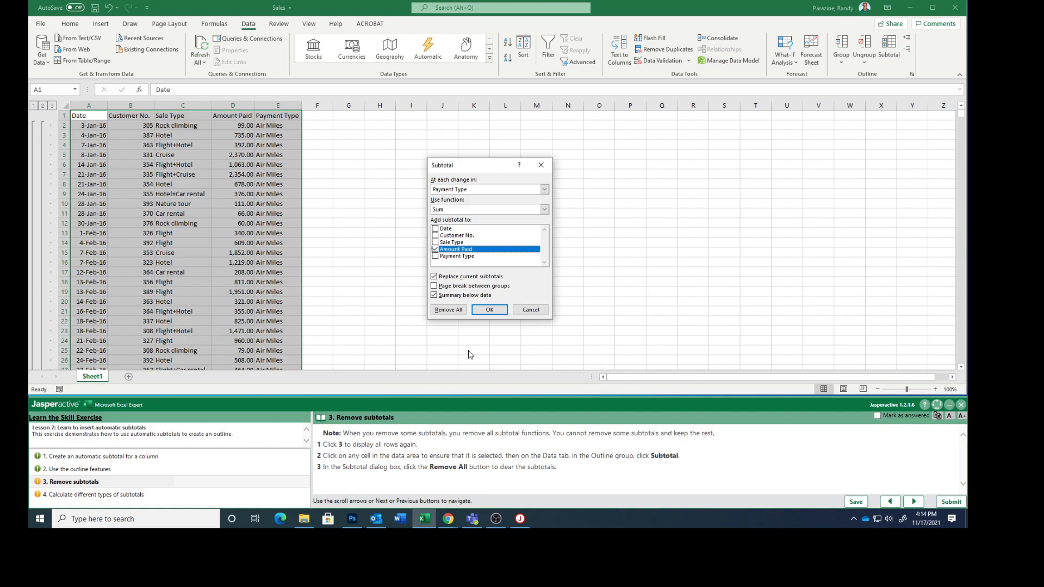
left_click(444, 310)
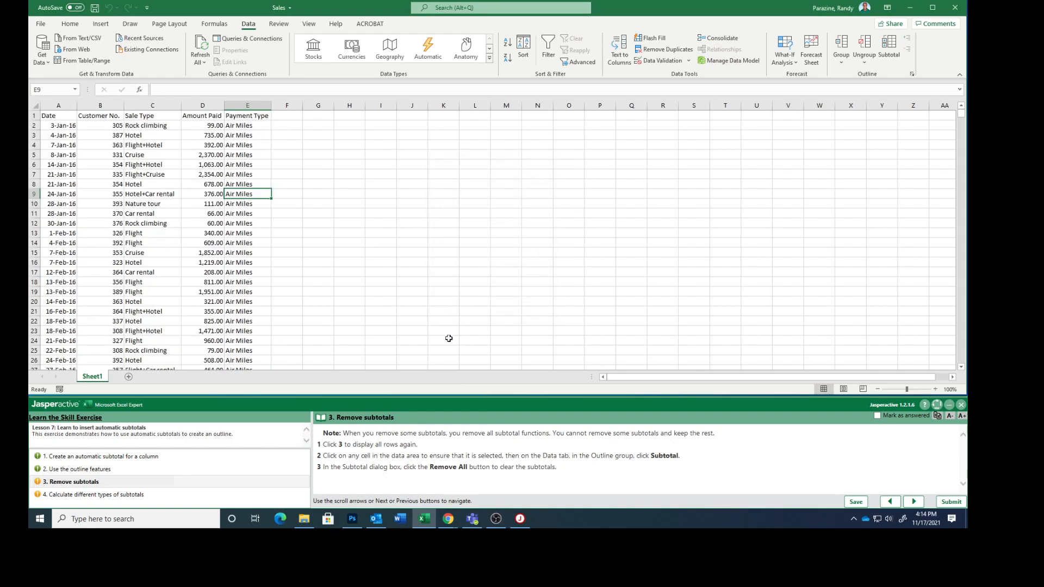
left_click(876, 416)
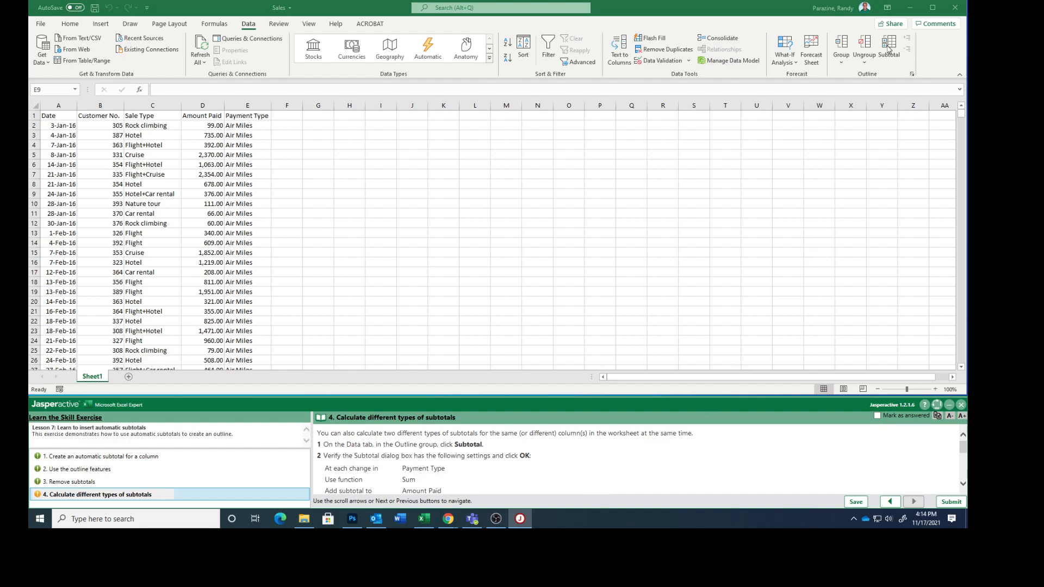
Insert Sum subtotals of Amount Paid at each change in Payment Type, replacing current subtotals and with the summary below the data
left_click(888, 49)
left_click(888, 49)
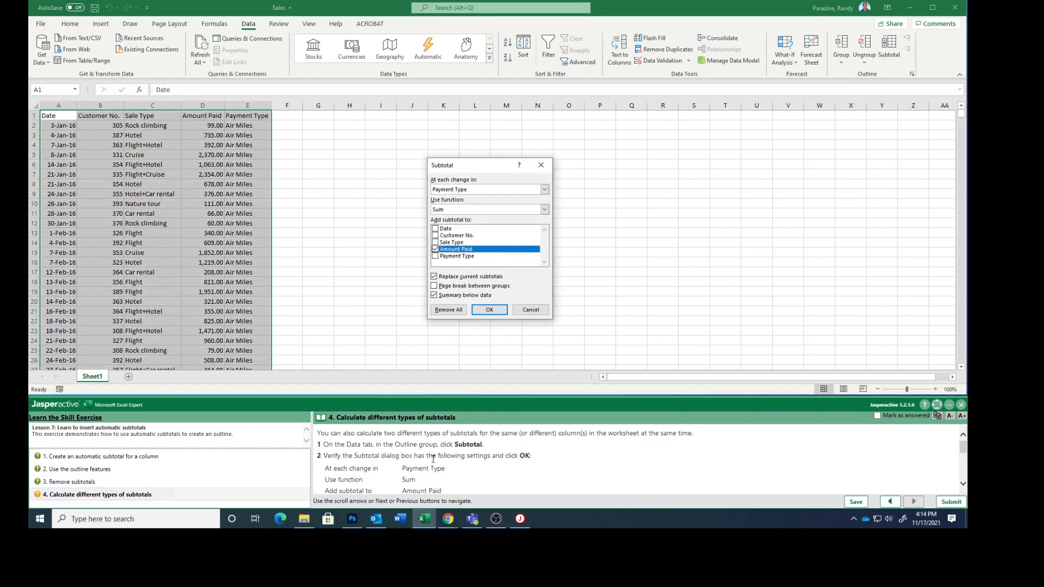
scroll(467, 465, "down", 1)
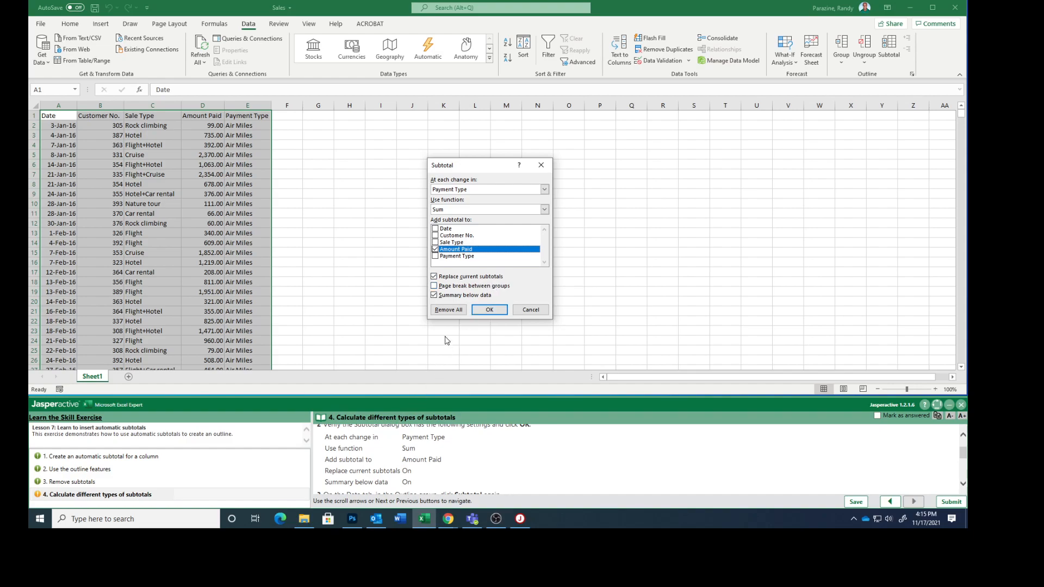
scroll(483, 468, "down", 1)
scroll(483, 469, "down", 2)
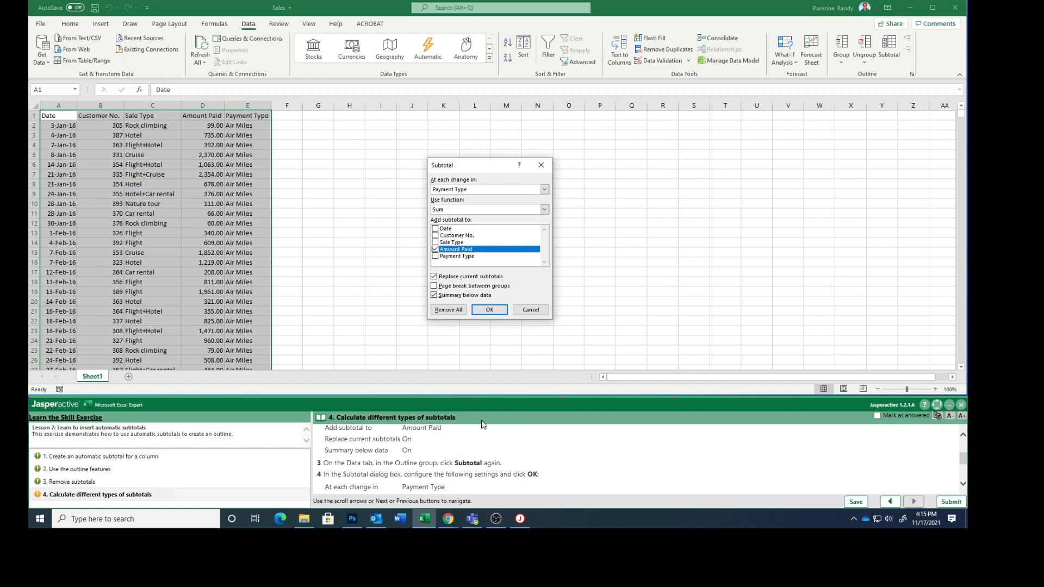
scroll(562, 453, "up", 1)
scroll(562, 453, "up", 5)
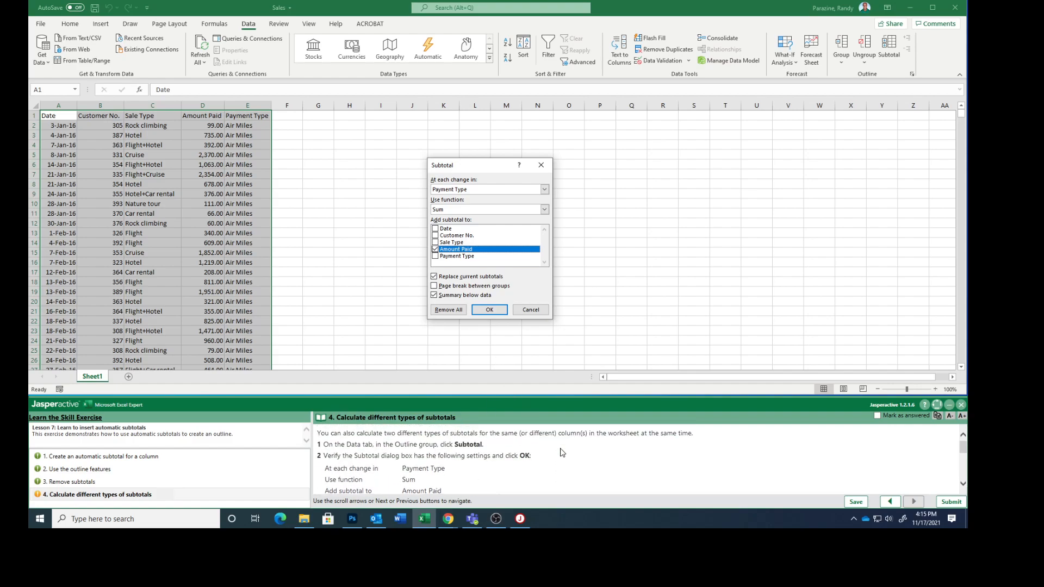
scroll(554, 435, "down", 3)
left_click(490, 309)
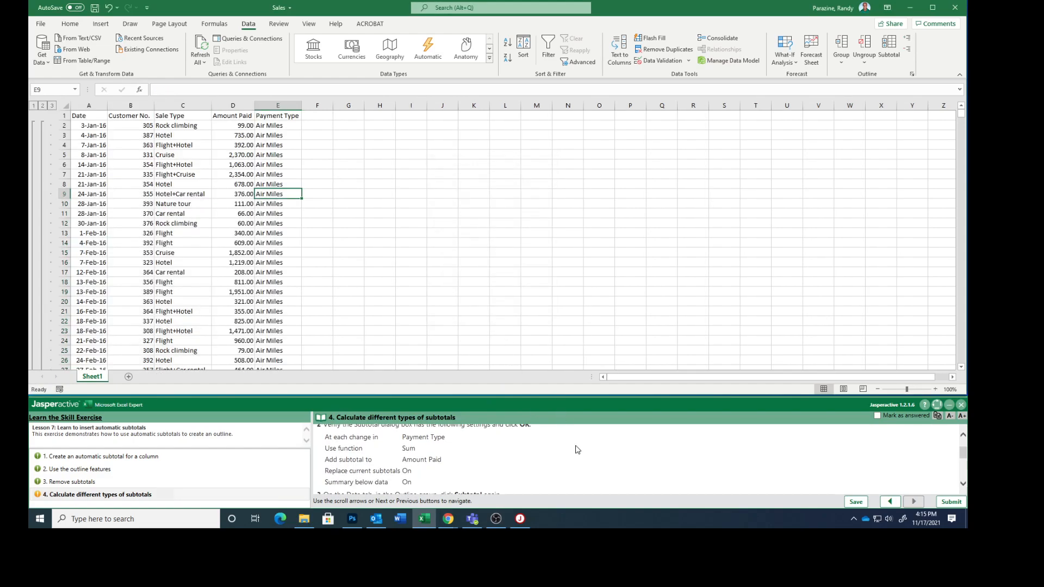
Open the Subtotal settings again and, following the task's instructions for the second subtotal, set the function to Count
scroll(556, 464, "down", 2)
scroll(556, 464, "down", 4)
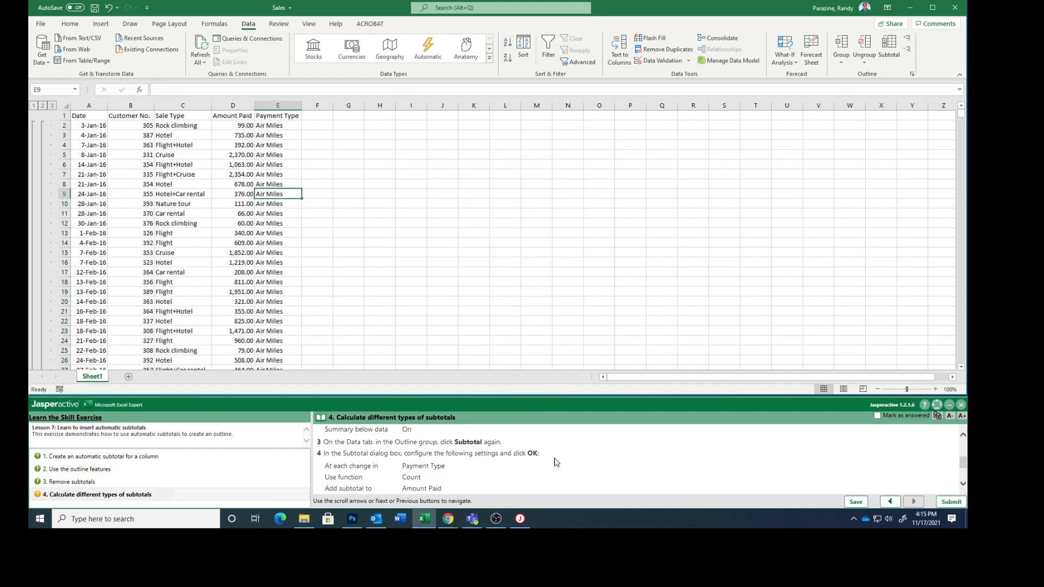
left_click(889, 48)
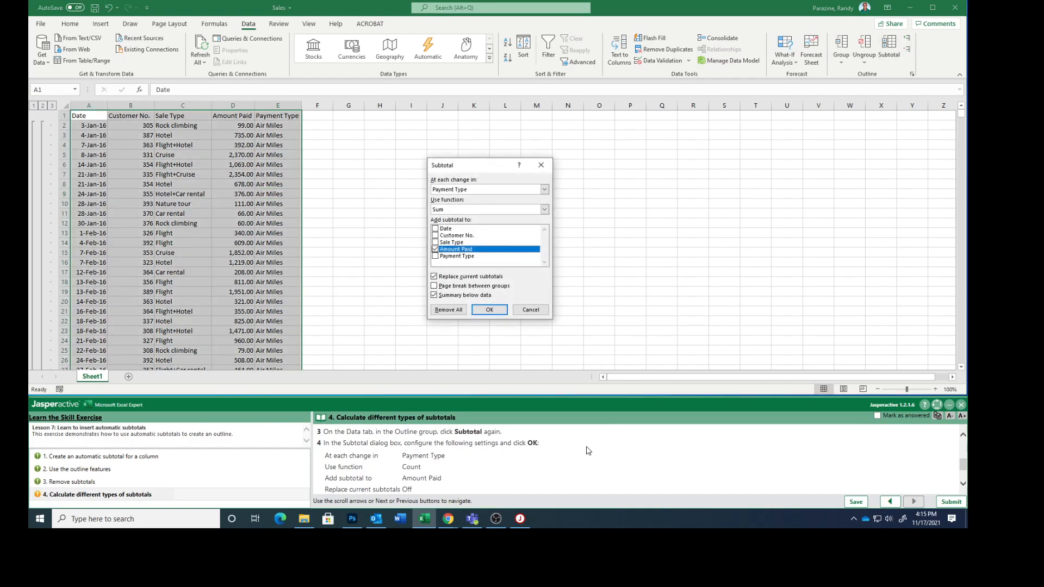
scroll(586, 454, "down", 2)
scroll(586, 453, "down", 2)
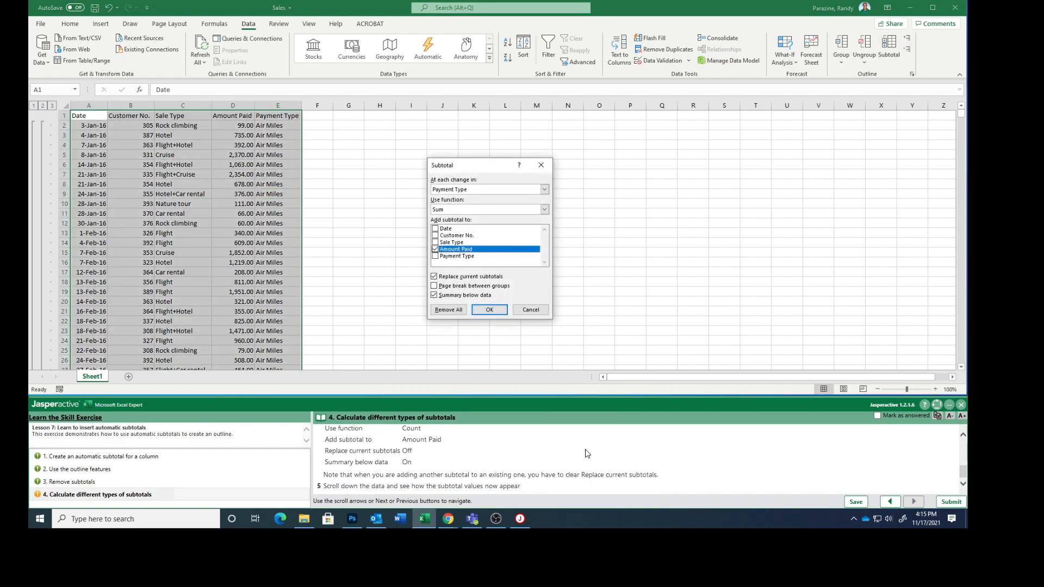
scroll(587, 454, "up", 5)
scroll(586, 453, "down", 2)
scroll(588, 453, "down", 1)
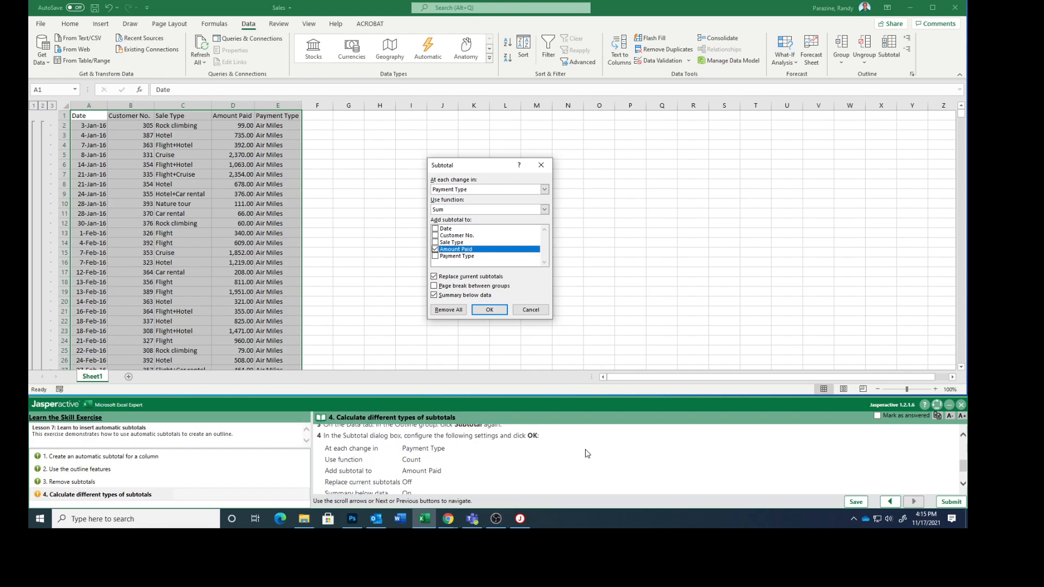
scroll(587, 454, "down", 1)
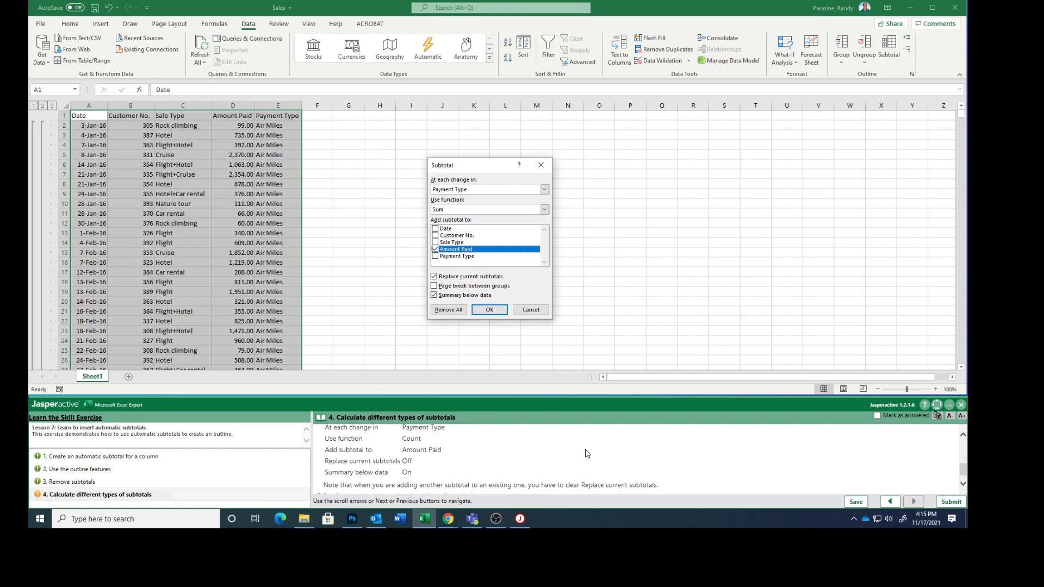
left_click(545, 210)
left_click(511, 225)
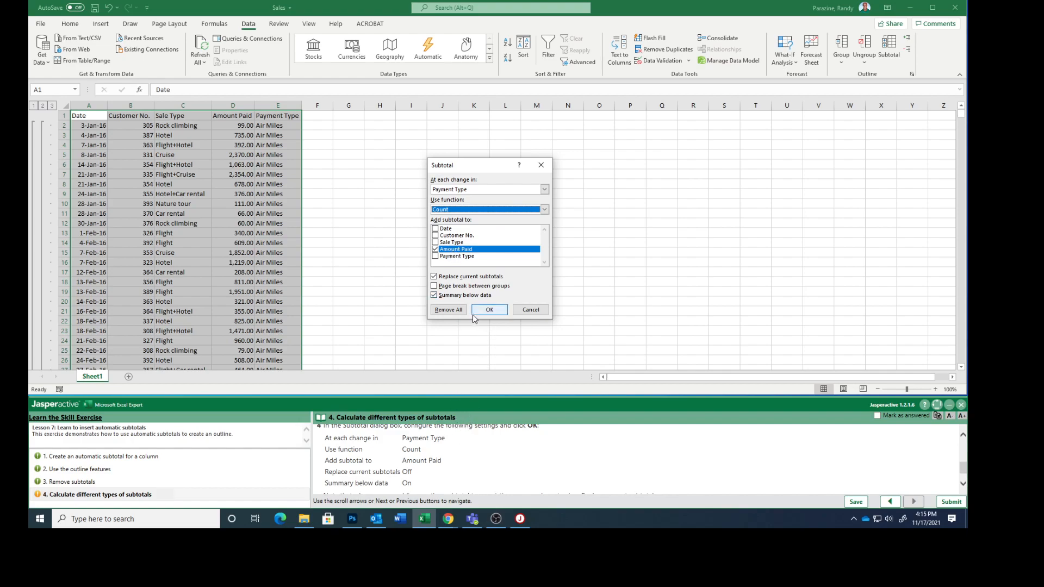
Turn off Replace current subtotals and add the Count subtotals of Amount Paid for each Payment Type
left_click(434, 277)
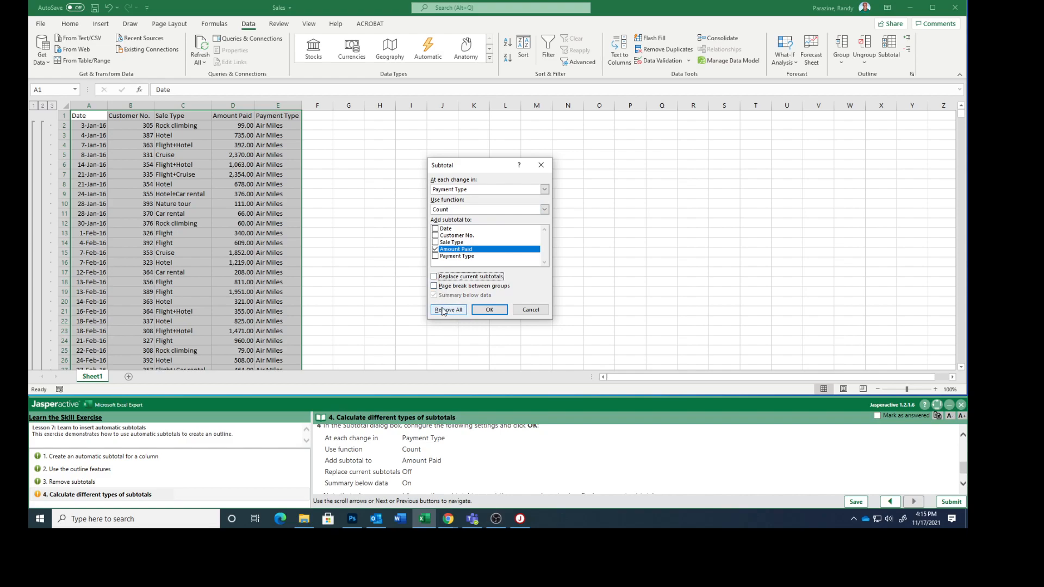
scroll(474, 471, "down", 1)
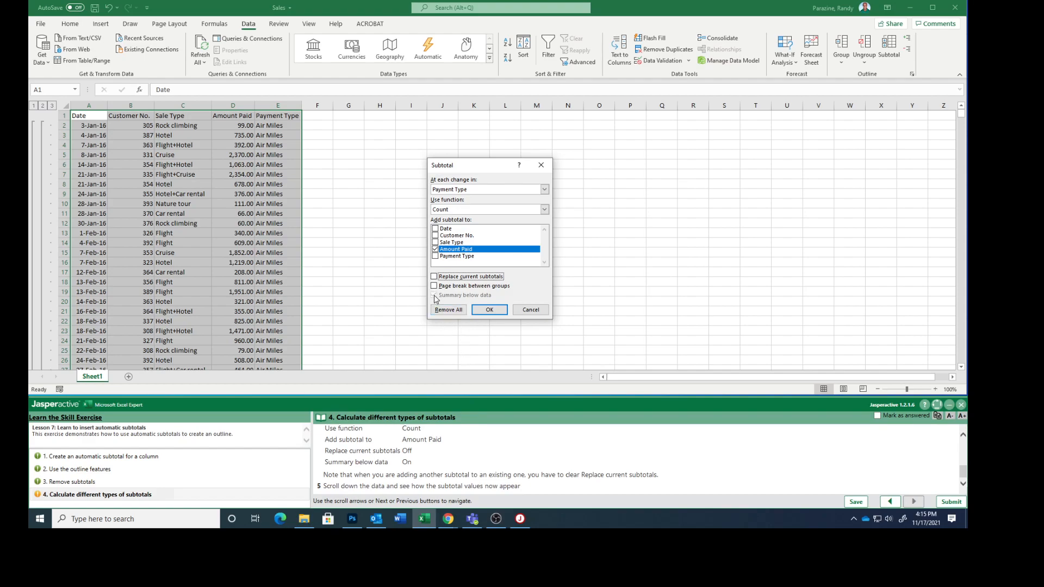
left_click(489, 311)
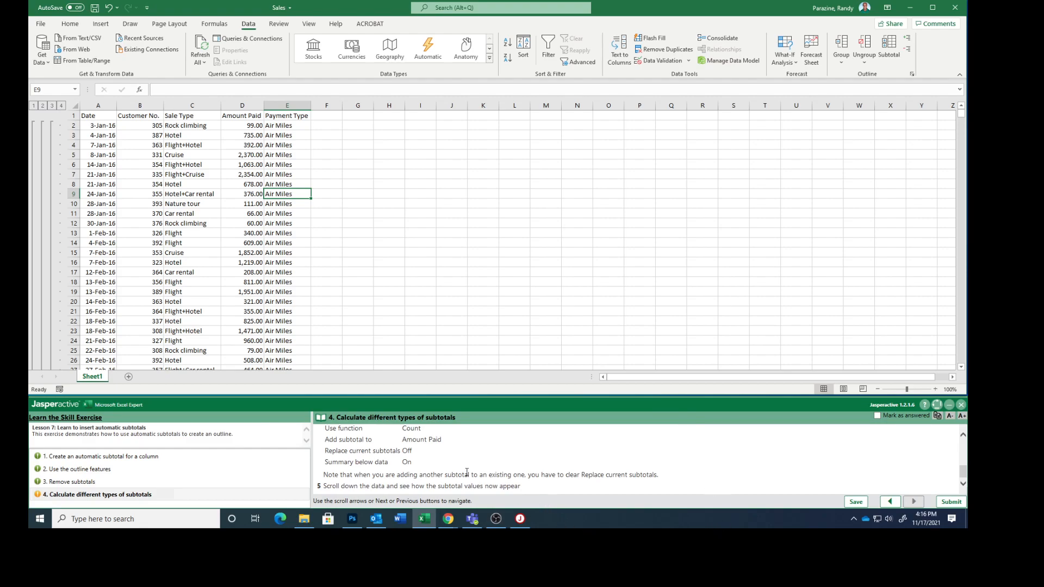
Mark the Calculate different types of subtotals task as answered after viewing the Air Miles subtotal rows, and submit the exercise results
scroll(194, 248, "down", 20)
scroll(191, 254, "down", 18)
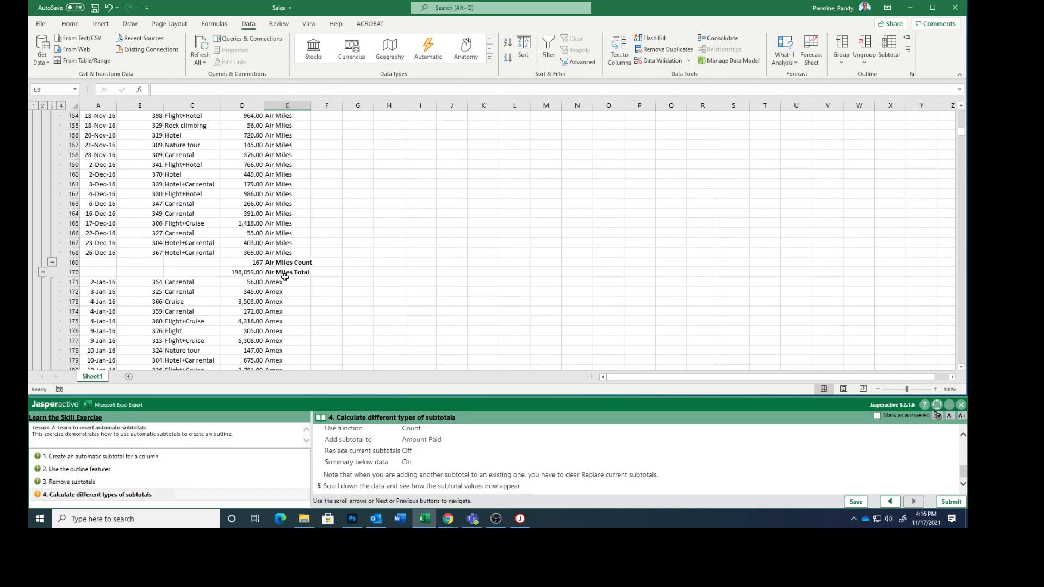
left_click(877, 415)
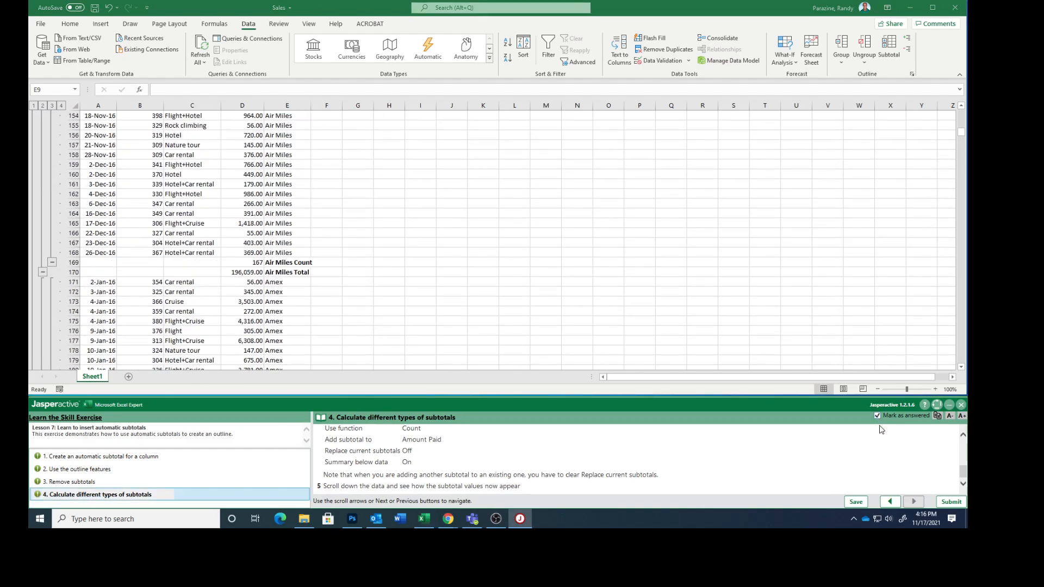
left_click(950, 501)
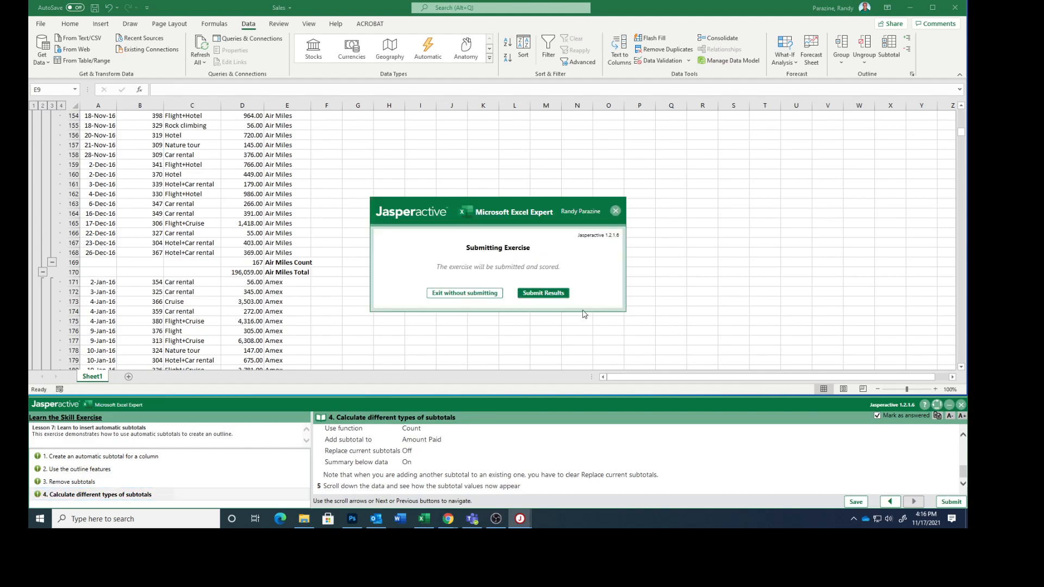
left_click(537, 294)
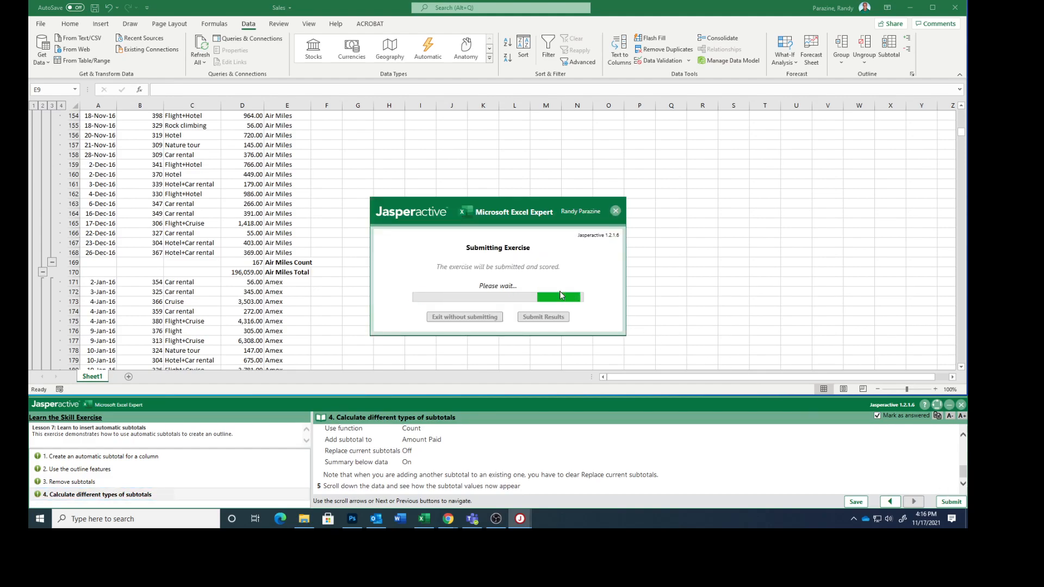